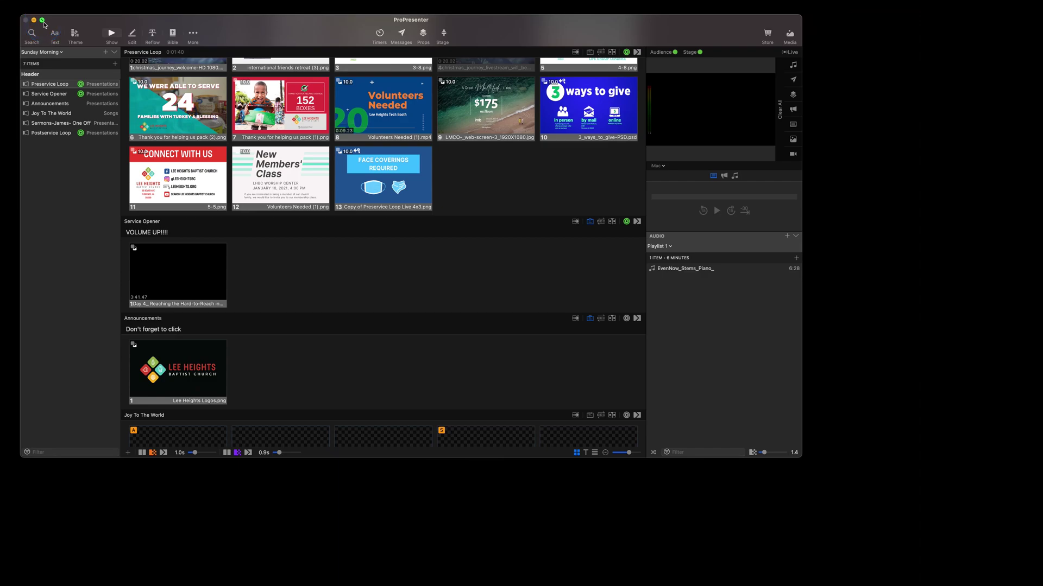
# Step: Maximize the ProPresenter window to fill the screen
pyautogui.click(42, 20)
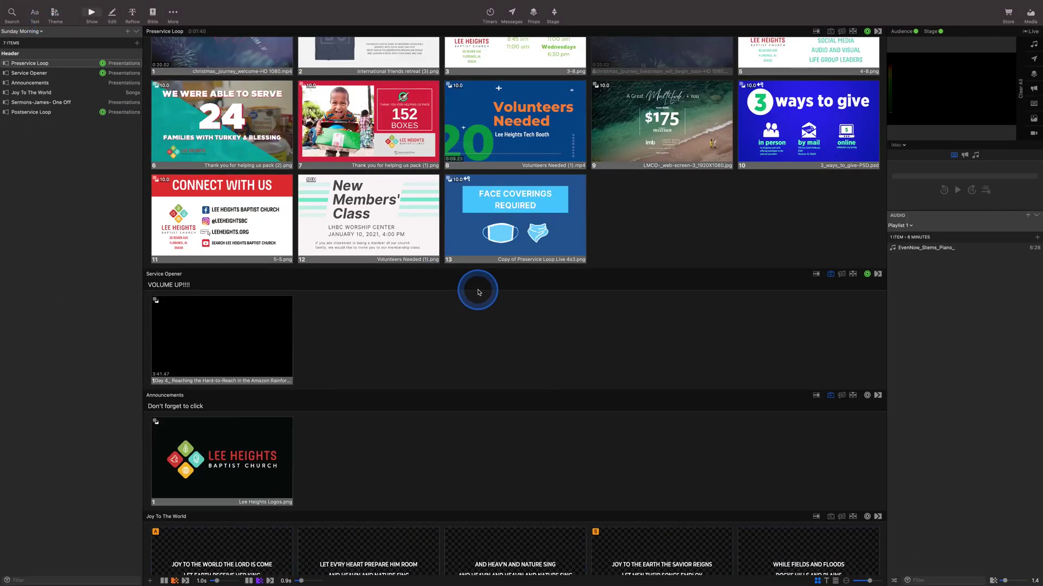
pyautogui.scroll(-2, 479, 293)
pyautogui.scroll(-2, 478, 292)
pyautogui.scroll(-3, 478, 292)
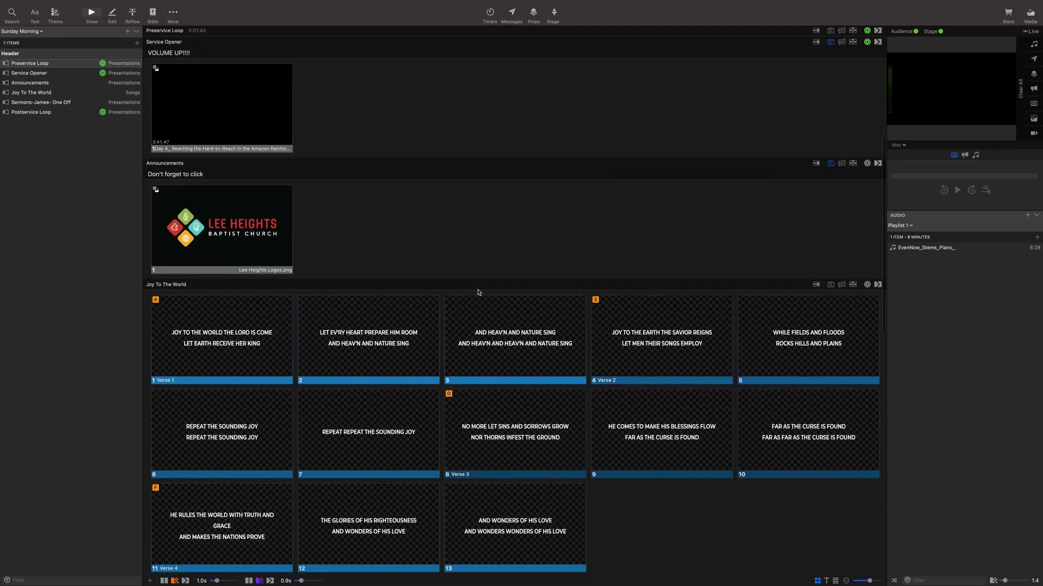
pyautogui.scroll(-2, 478, 292)
pyautogui.scroll(2, 478, 293)
pyautogui.scroll(3, 478, 292)
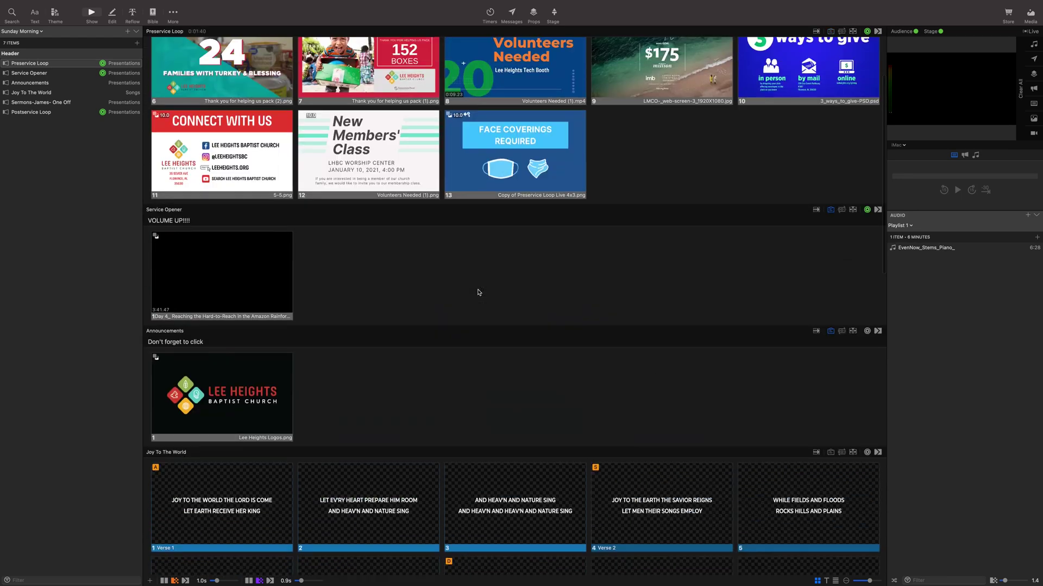
pyautogui.scroll(3, 479, 292)
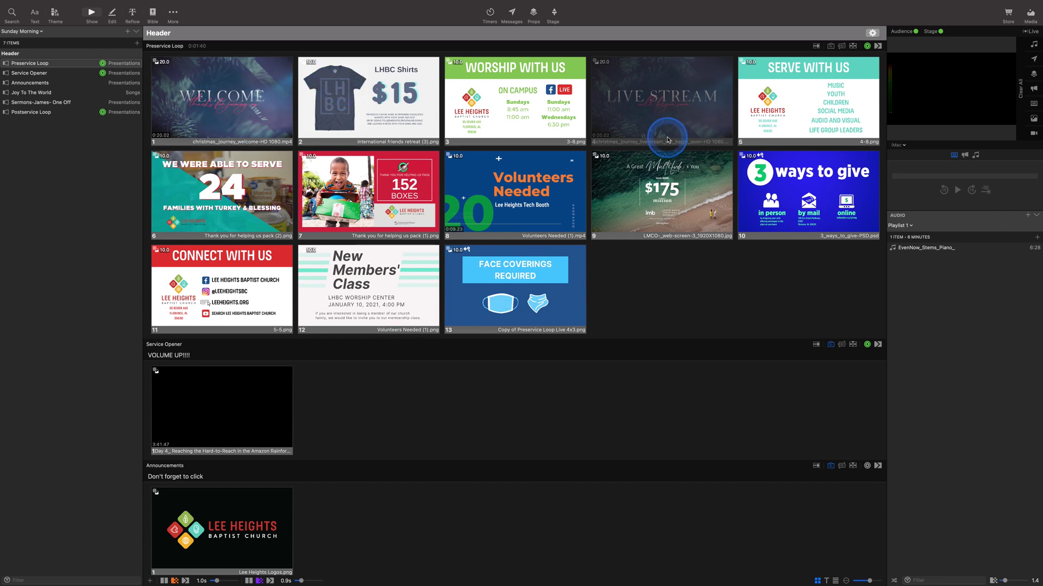
pyautogui.scroll(-3, 613, 205)
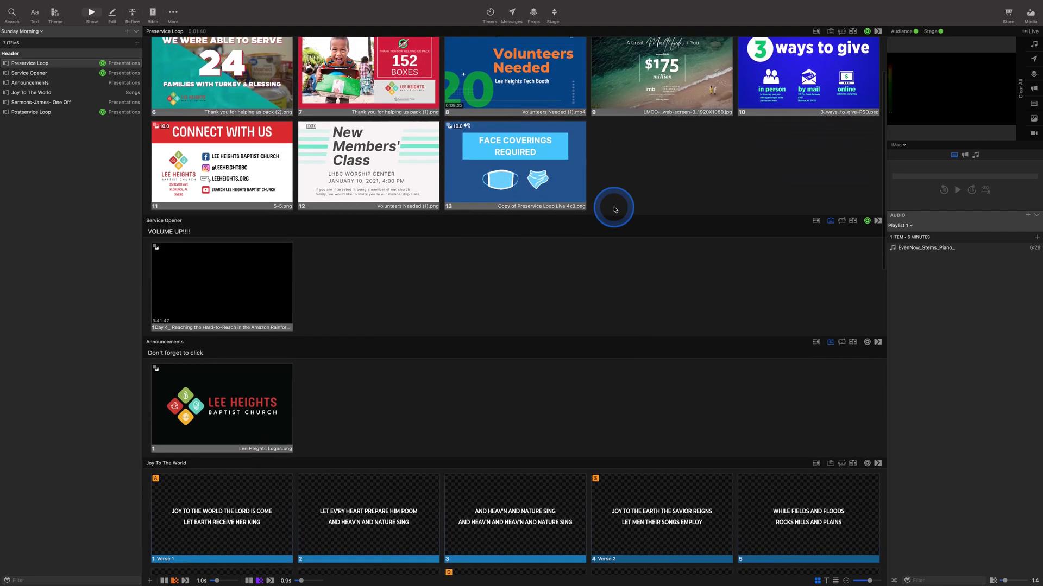
pyautogui.scroll(-2, 393, 211)
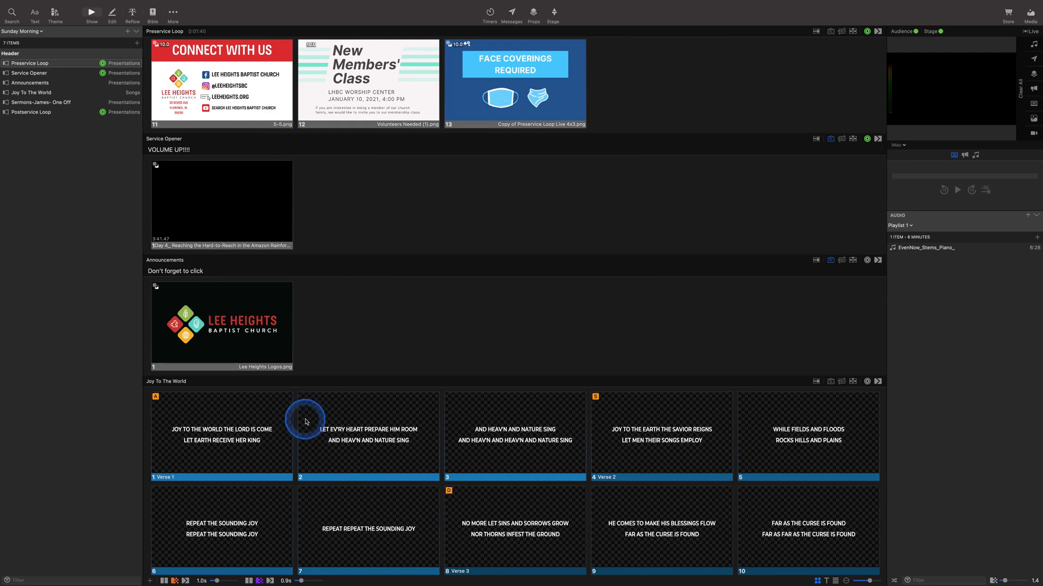
pyautogui.scroll(-3, 266, 380)
pyautogui.scroll(-2, 266, 379)
pyautogui.scroll(-3, 266, 380)
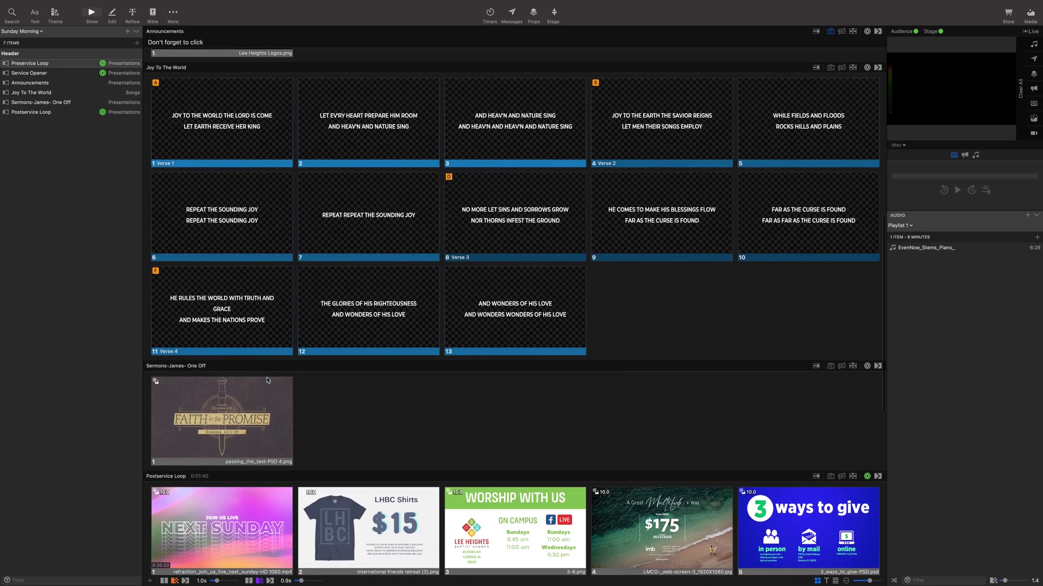
pyautogui.scroll(-5, 266, 380)
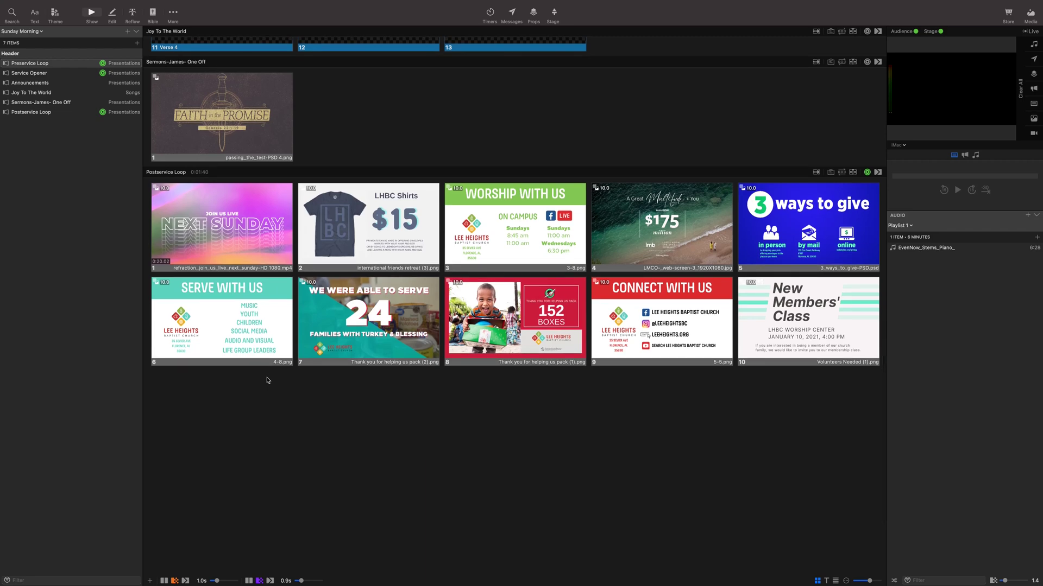
pyautogui.scroll(3, 432, 228)
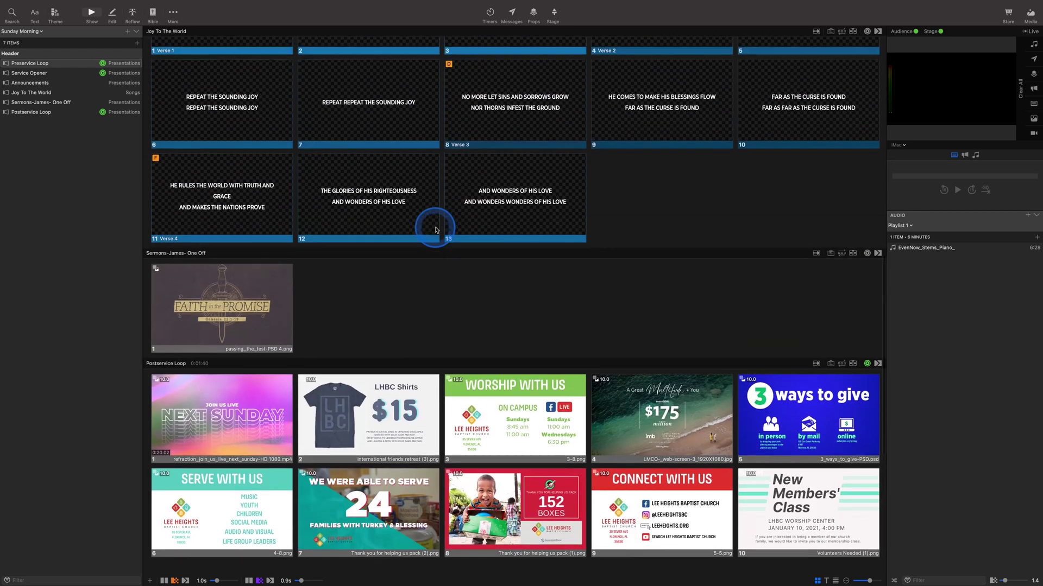
pyautogui.scroll(3, 432, 228)
# Step: Reveal the Library and Playlist sidebar beside the Sunday Morning playlist
pyautogui.click(22, 31)
pyautogui.click(38, 96)
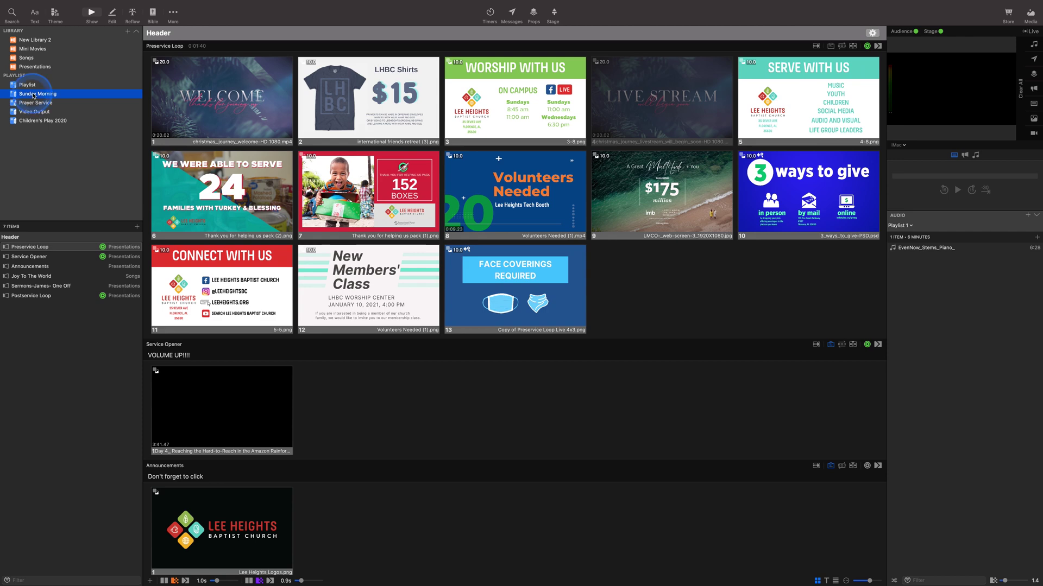
pyautogui.scroll(-2, 403, 174)
pyautogui.scroll(-2, 403, 175)
pyautogui.scroll(-2, 403, 174)
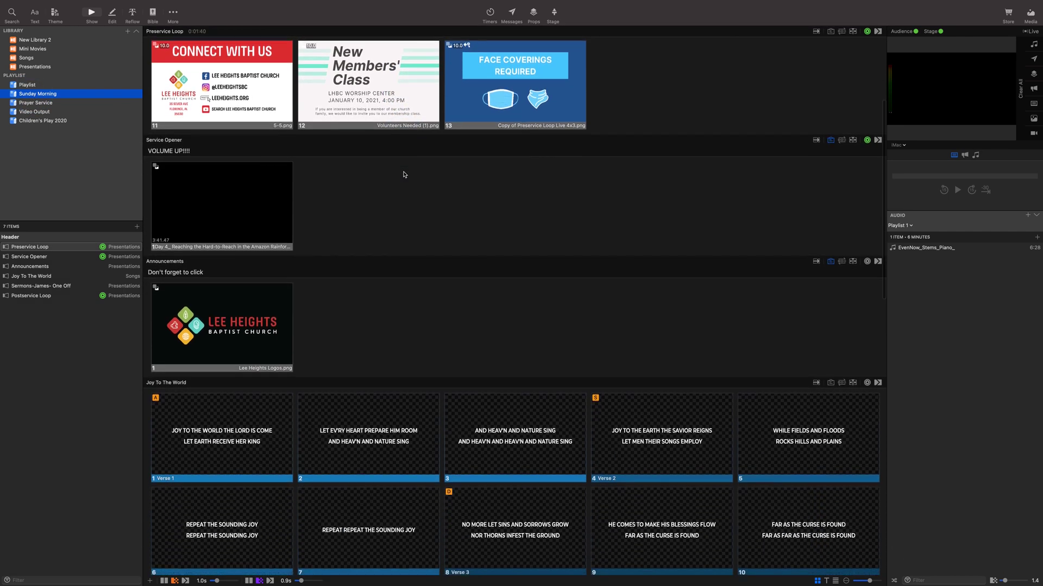
pyautogui.scroll(-2, 404, 175)
pyautogui.scroll(-2, 403, 175)
pyautogui.scroll(-2, 403, 174)
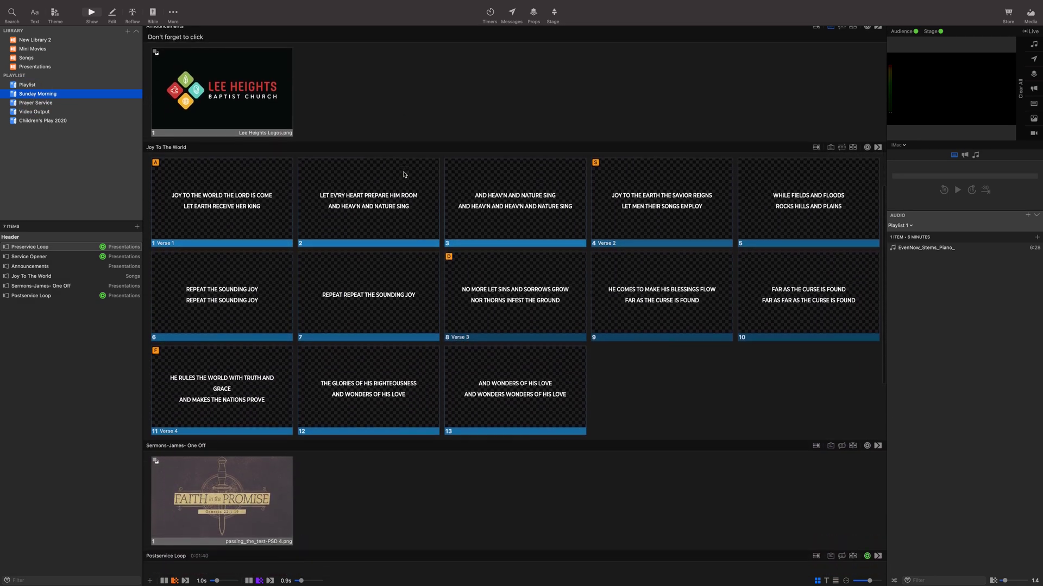
pyautogui.scroll(-1, 404, 175)
pyautogui.scroll(-2, 403, 175)
pyautogui.scroll(5, 403, 175)
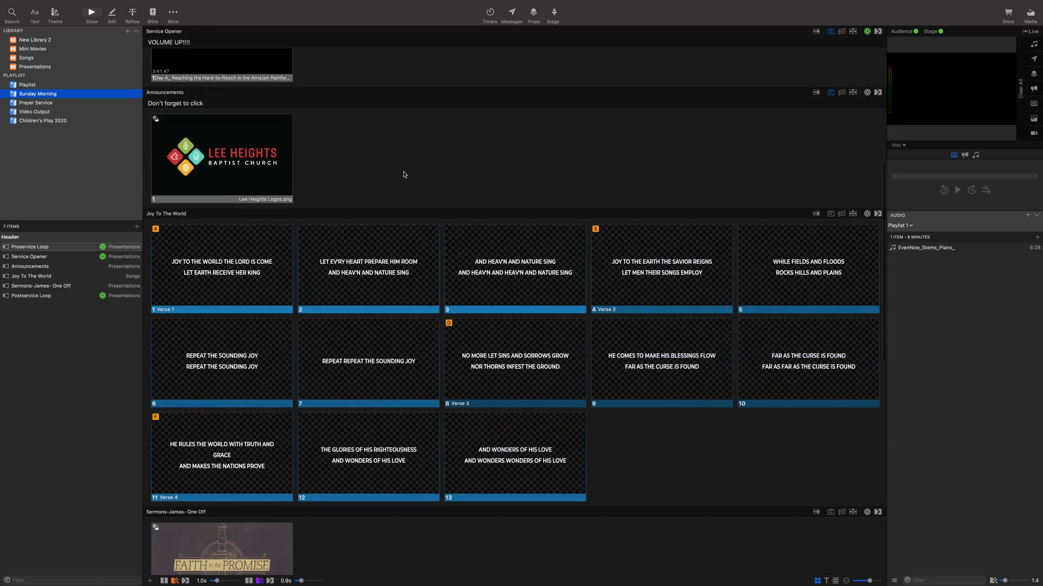
pyautogui.scroll(5, 404, 175)
pyautogui.scroll(2, 403, 175)
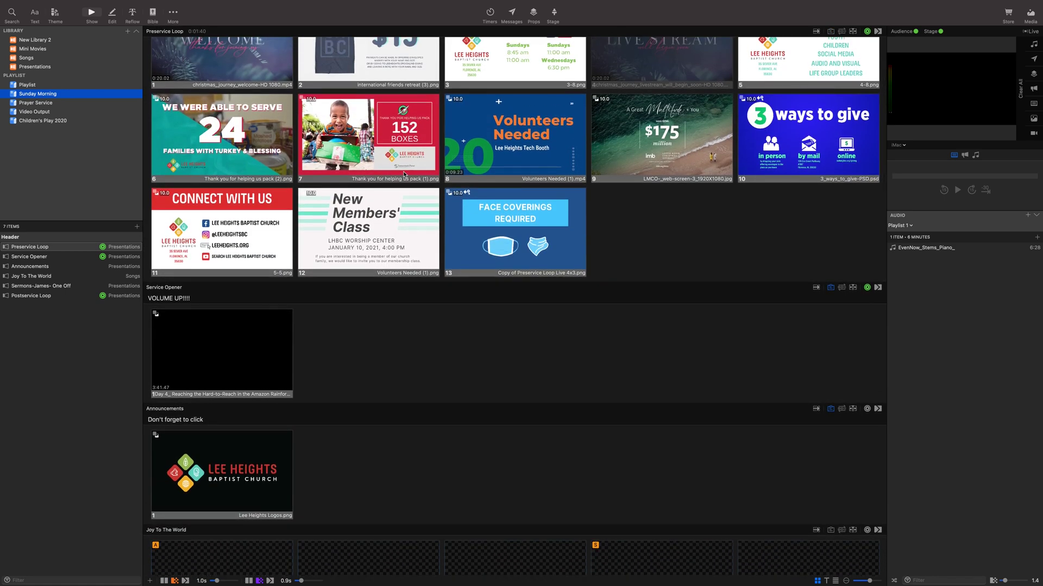
pyautogui.scroll(1, 404, 174)
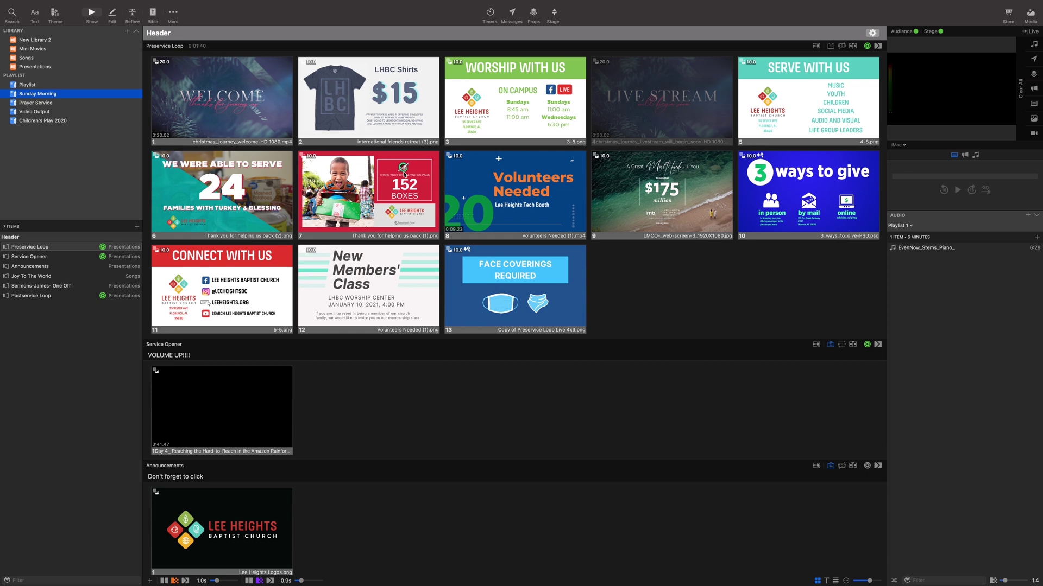
pyautogui.scroll(-1, 404, 168)
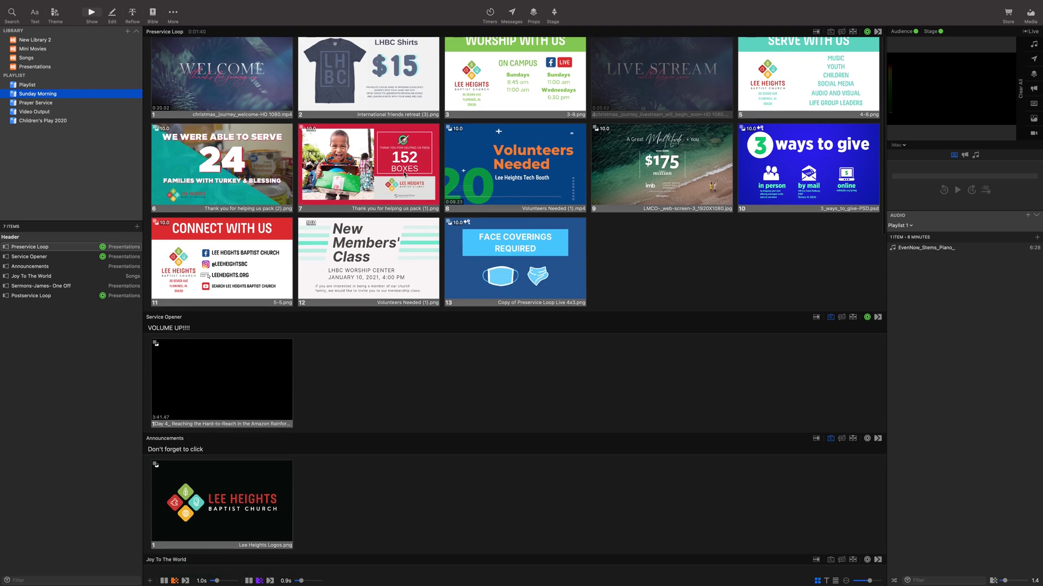
pyautogui.scroll(-2, 404, 174)
pyautogui.scroll(-1, 403, 174)
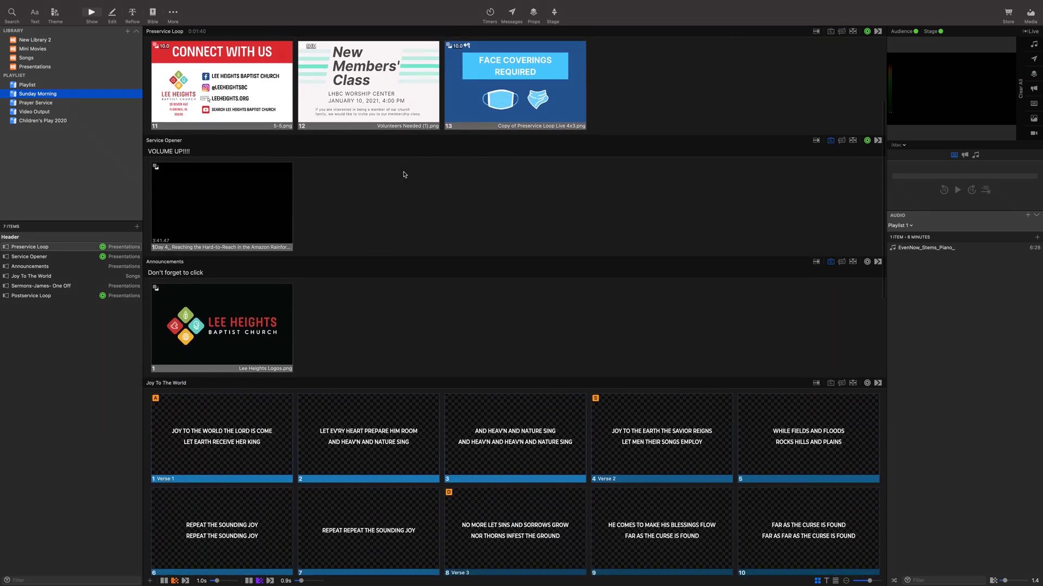
pyautogui.scroll(-1, 403, 174)
pyautogui.scroll(-1, 404, 175)
pyautogui.scroll(-2, 403, 174)
pyautogui.scroll(-1, 403, 175)
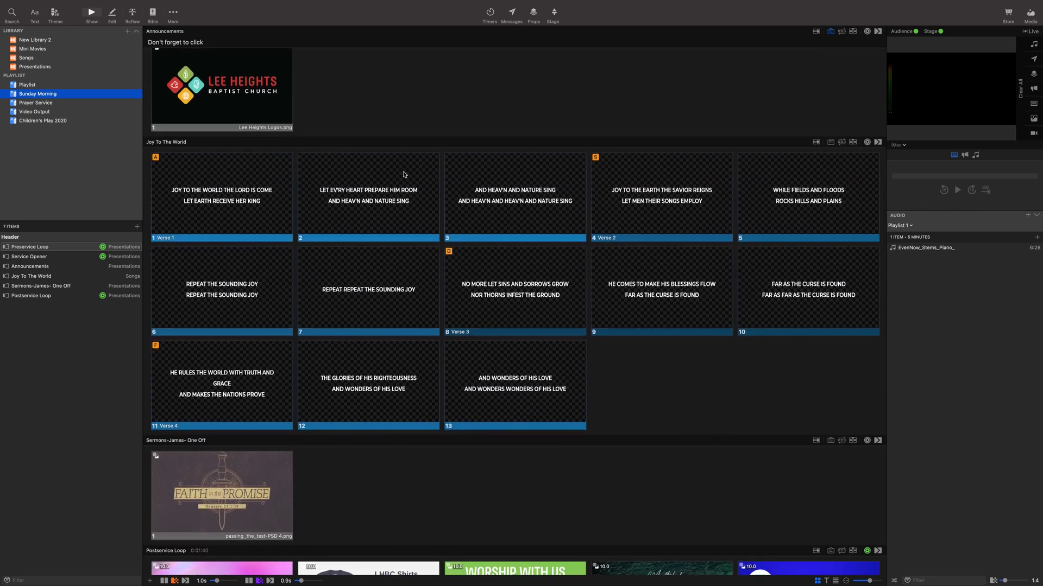
pyautogui.click(404, 174)
pyautogui.scroll(5, 263, 118)
pyautogui.scroll(5, 277, 118)
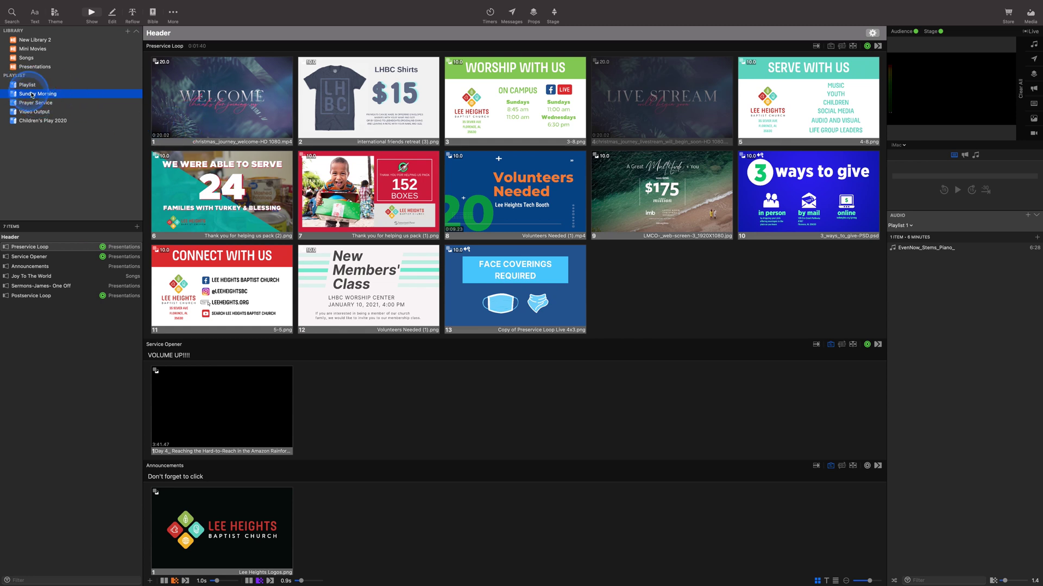
# Step: Browse Mini Movies, Presentations and Sunday Morning, ending on the 62-song Songs library
pyautogui.click(34, 50)
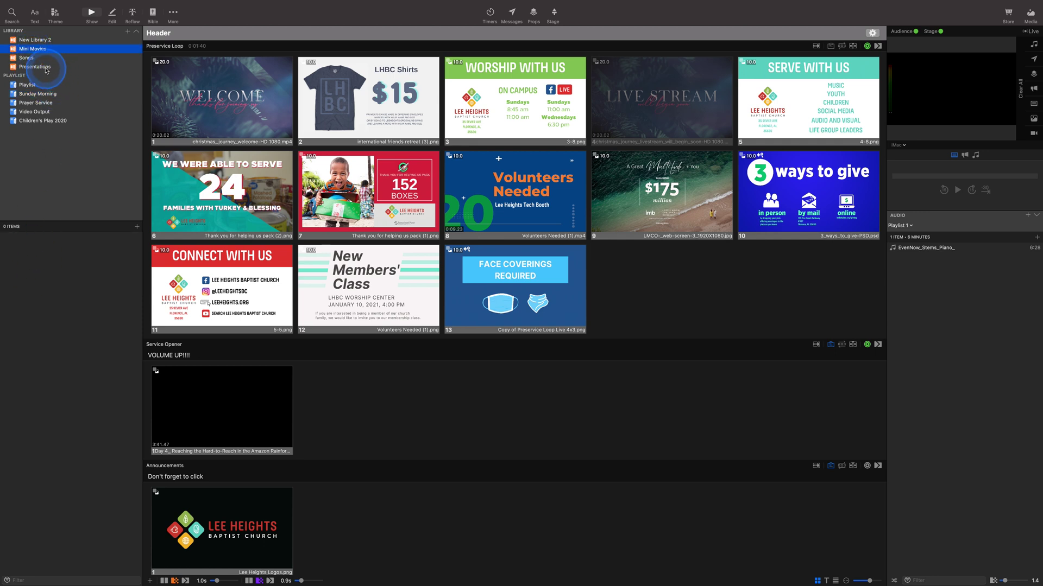
pyautogui.click(43, 67)
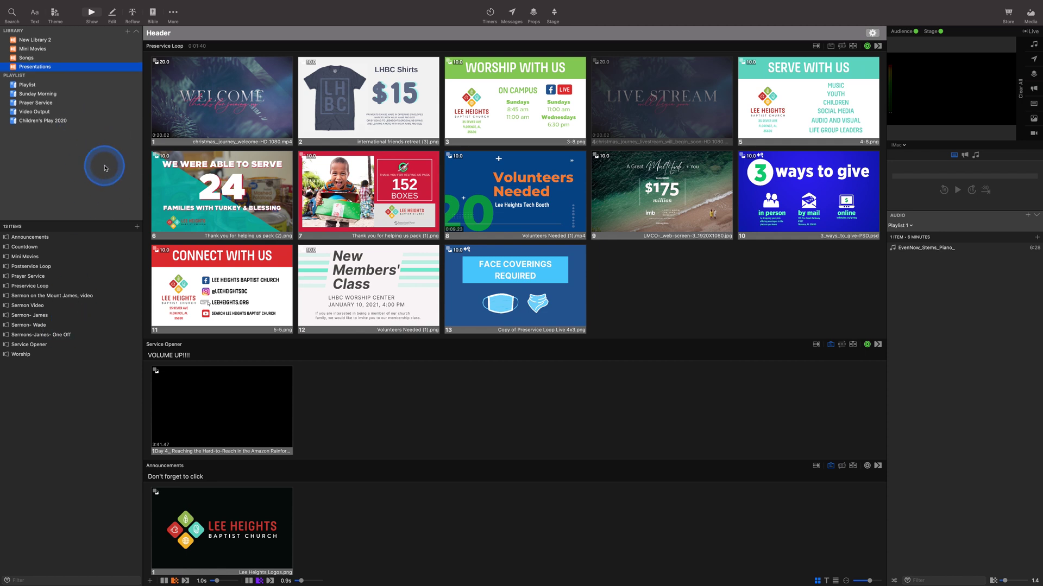
pyautogui.click(39, 95)
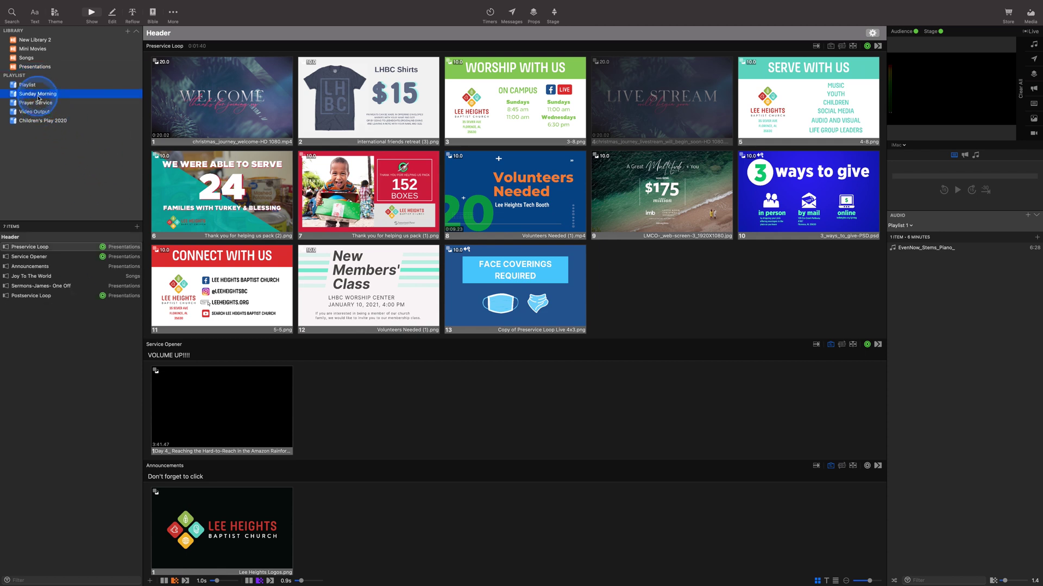
pyautogui.click(47, 68)
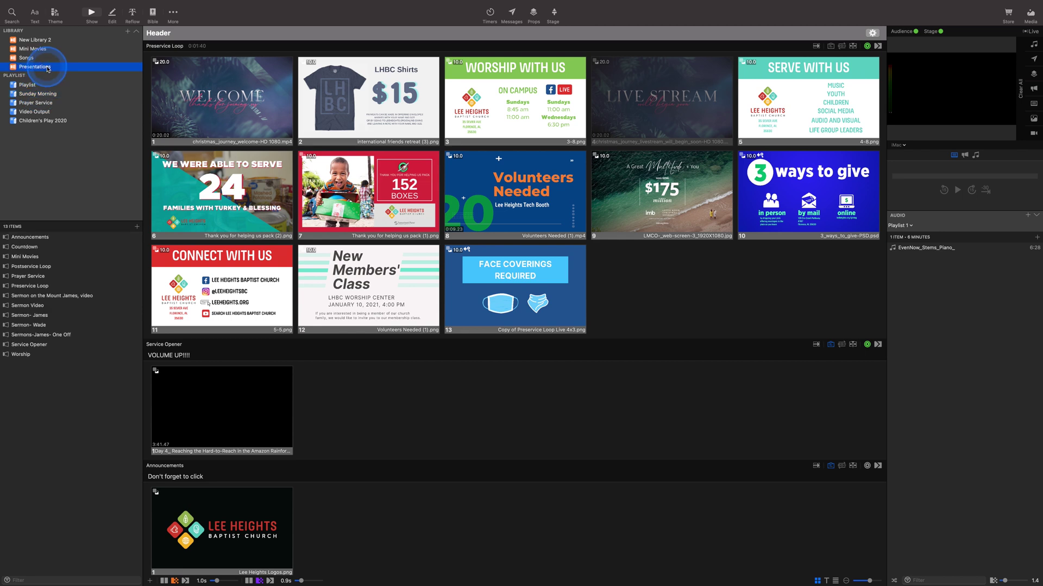
pyautogui.click(46, 95)
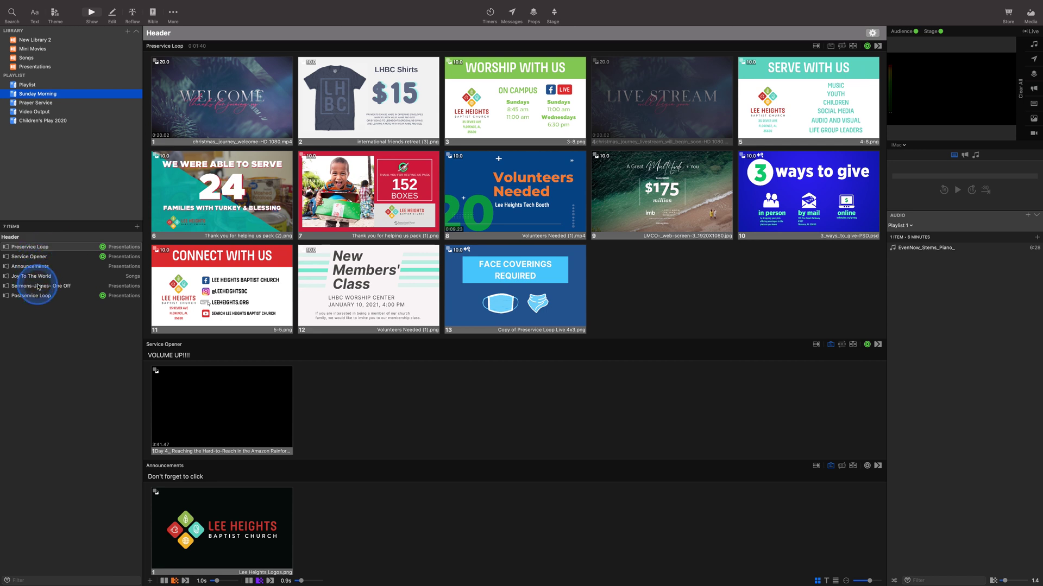
pyautogui.click(43, 68)
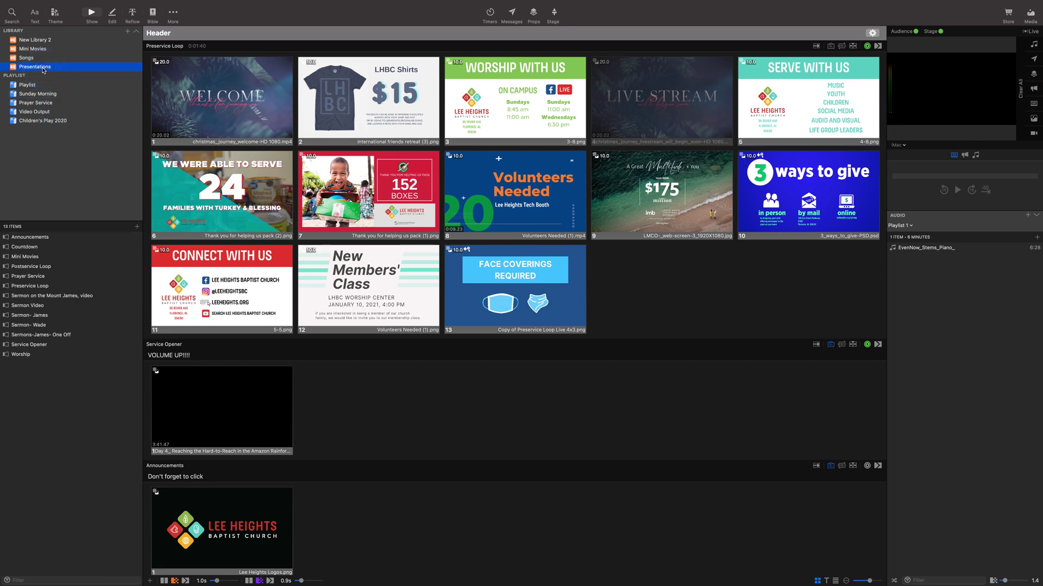
pyautogui.click(40, 50)
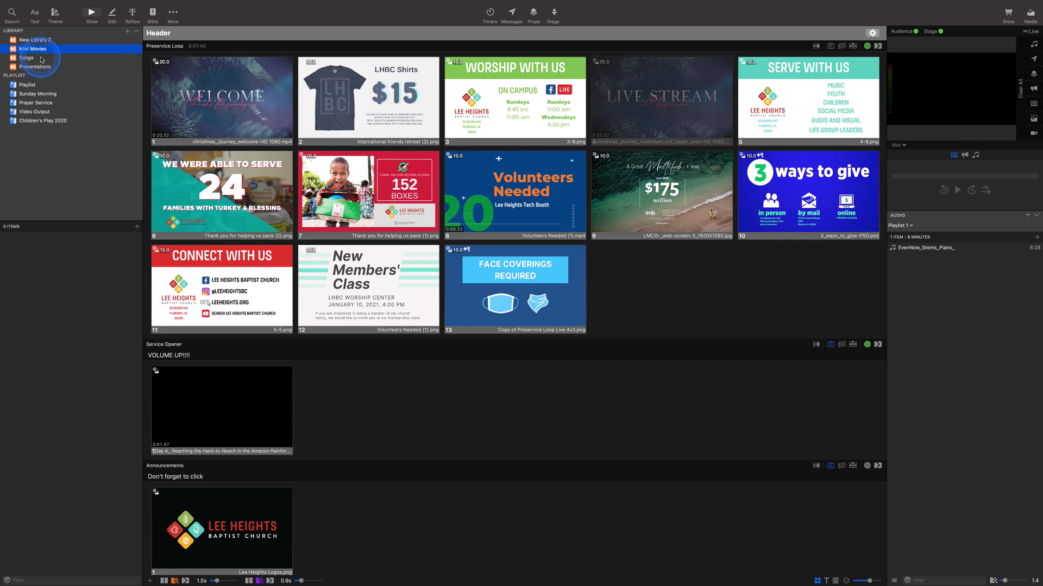
pyautogui.click(41, 59)
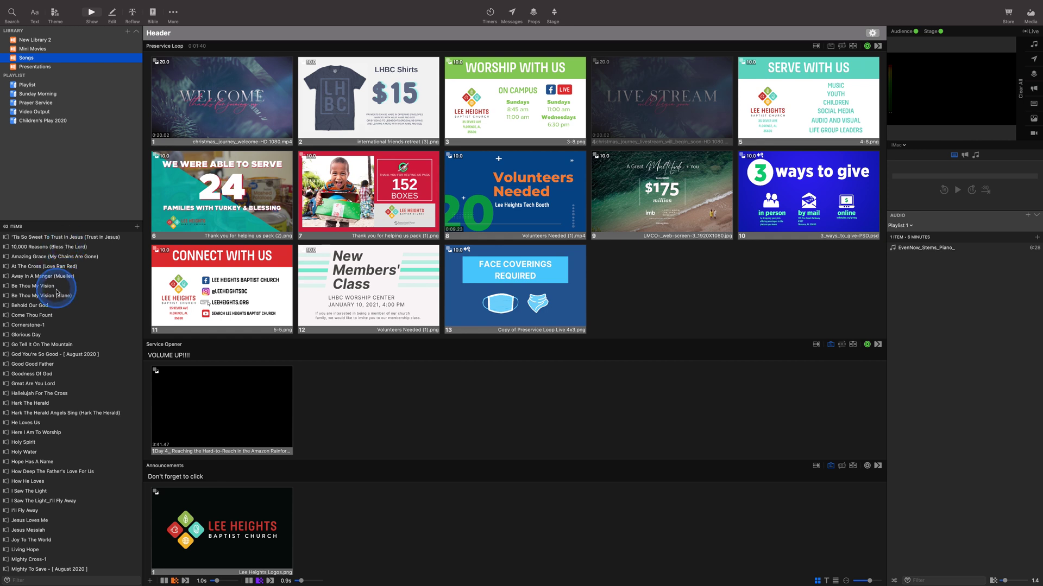
pyautogui.scroll(-3, 68, 326)
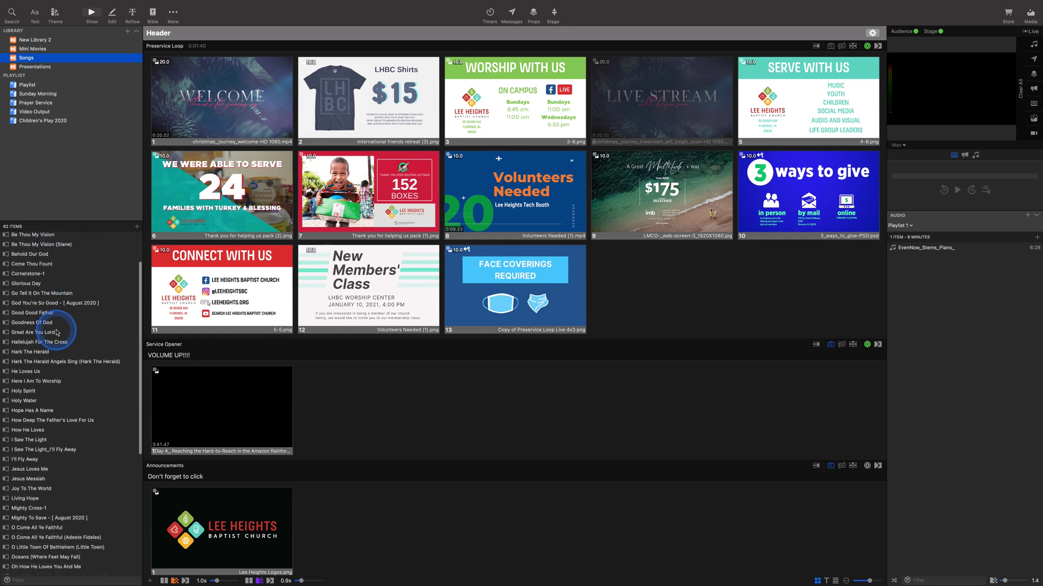
pyautogui.scroll(-5, 66, 423)
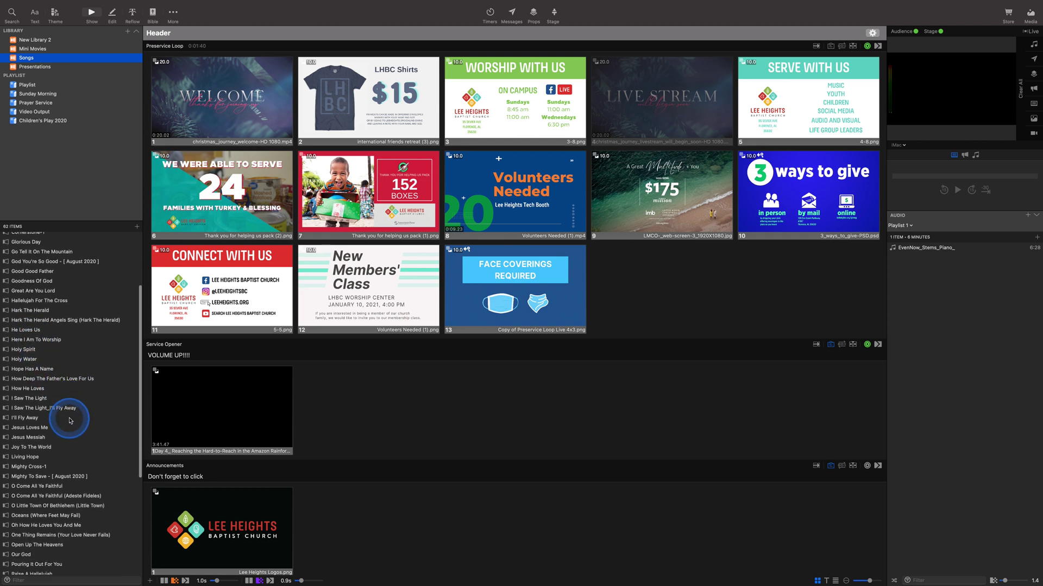
pyautogui.scroll(-2, 70, 419)
pyautogui.scroll(-2, 69, 420)
pyautogui.scroll(-3, 70, 420)
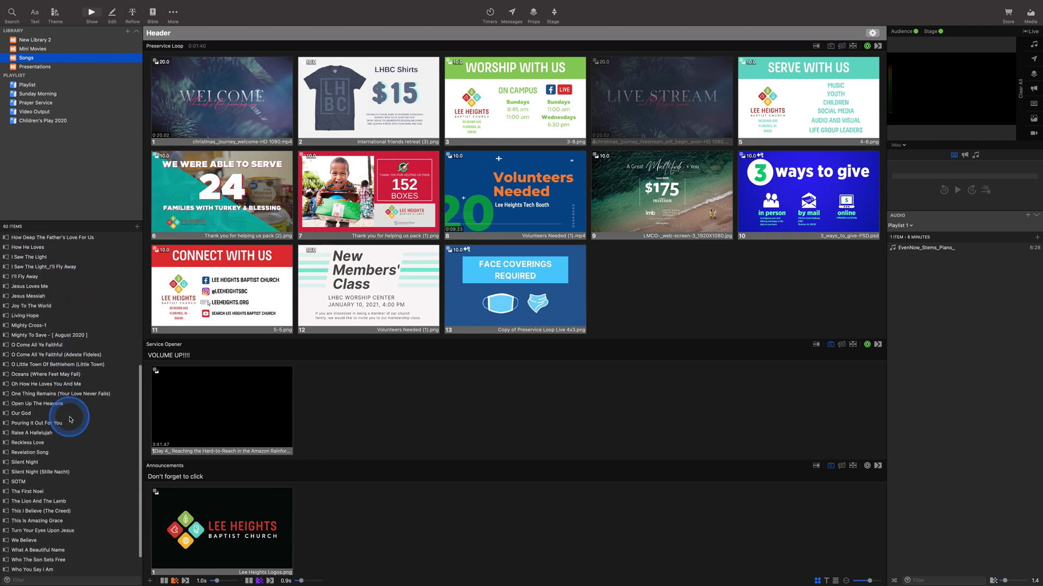
pyautogui.scroll(-2, 70, 420)
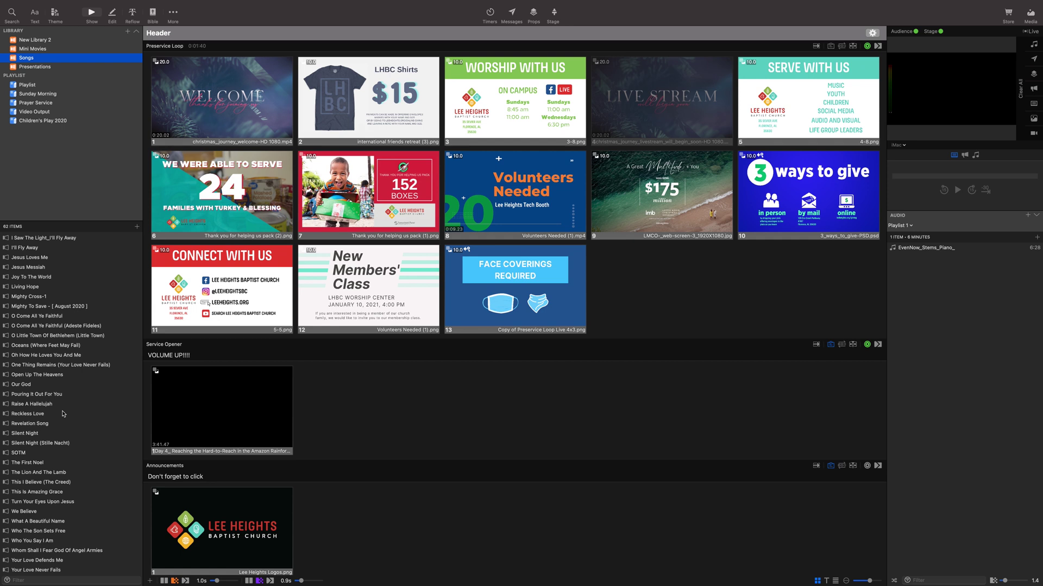
pyautogui.scroll(1, 62, 414)
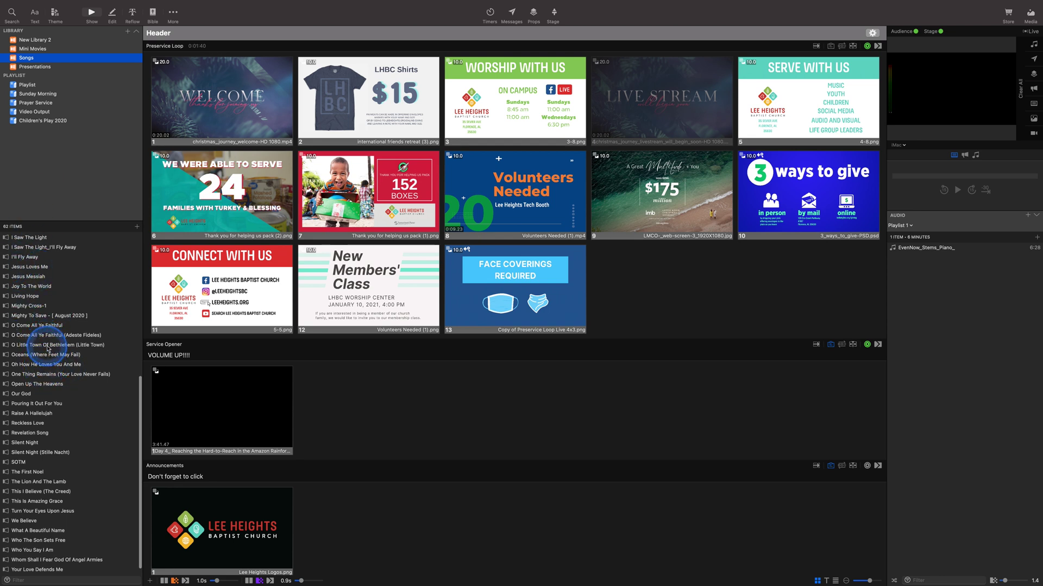
pyautogui.scroll(3, 49, 339)
pyautogui.scroll(3, 48, 339)
pyautogui.scroll(3, 49, 339)
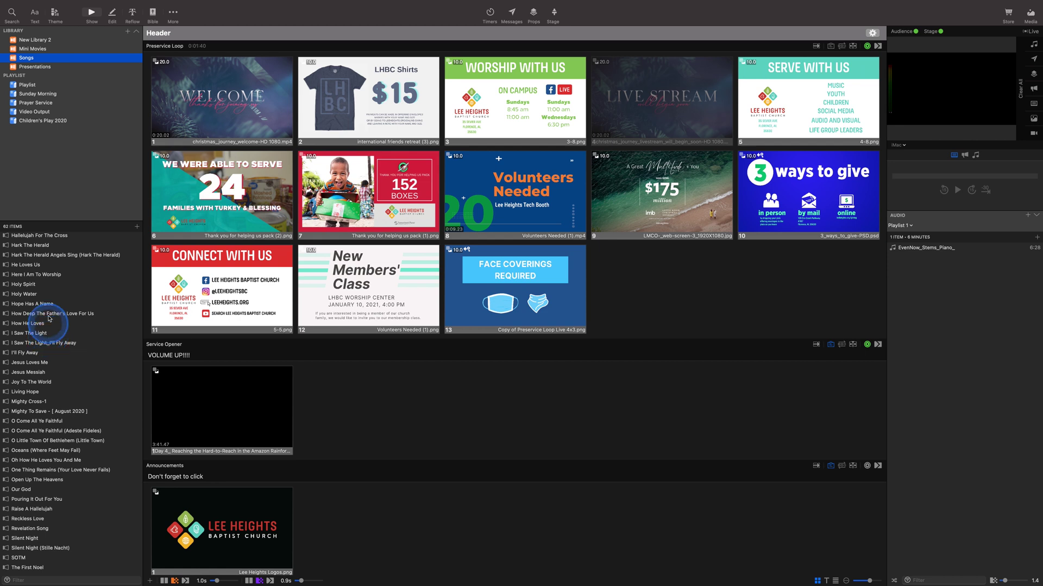
# Step: Open the quick search popover, centre it, and search the local Library
pyautogui.click(13, 15)
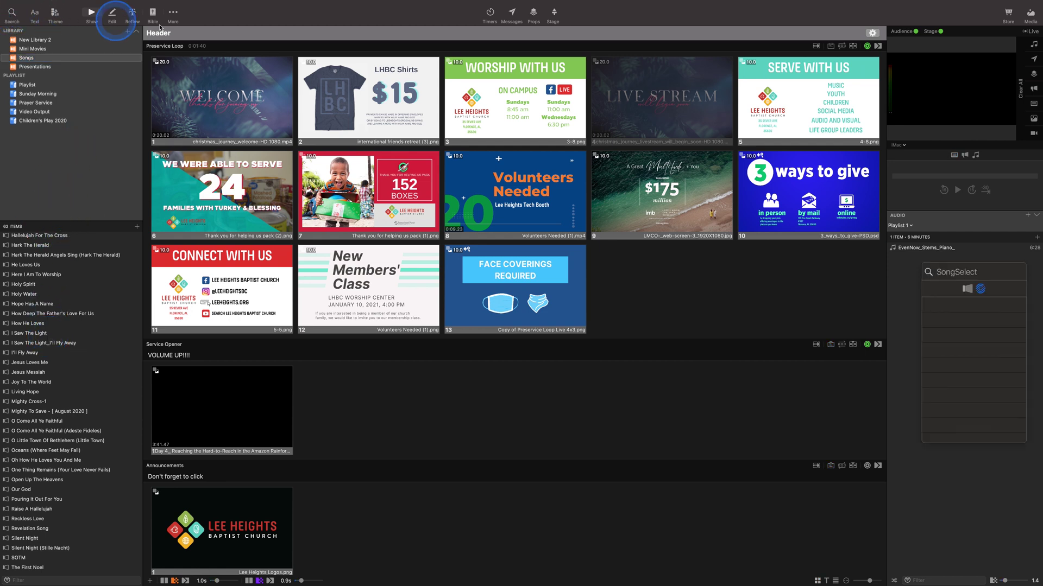
pyautogui.moveTo(959, 272); pyautogui.dragTo(566, 234)
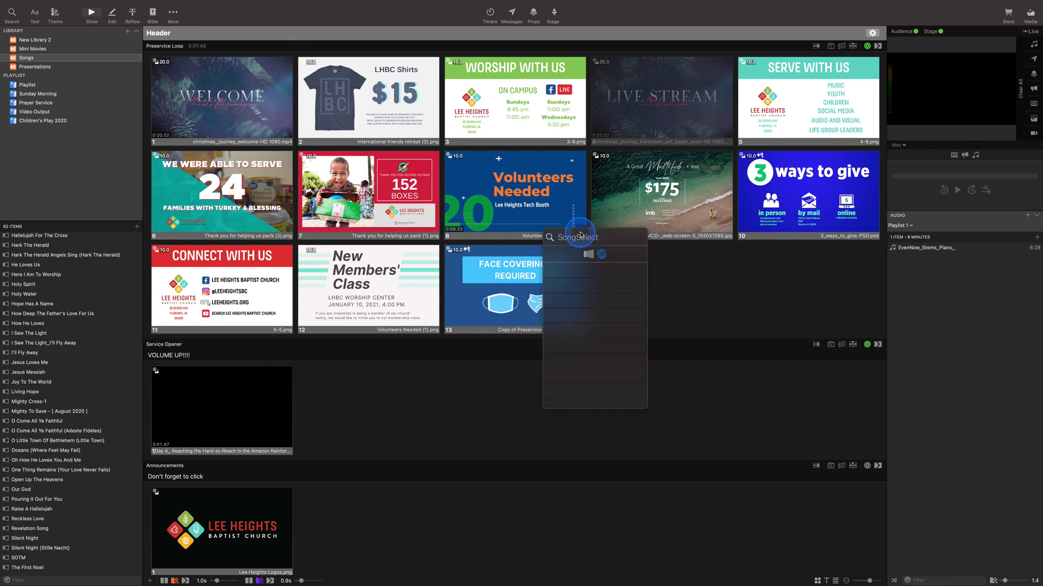
pyautogui.click(588, 255)
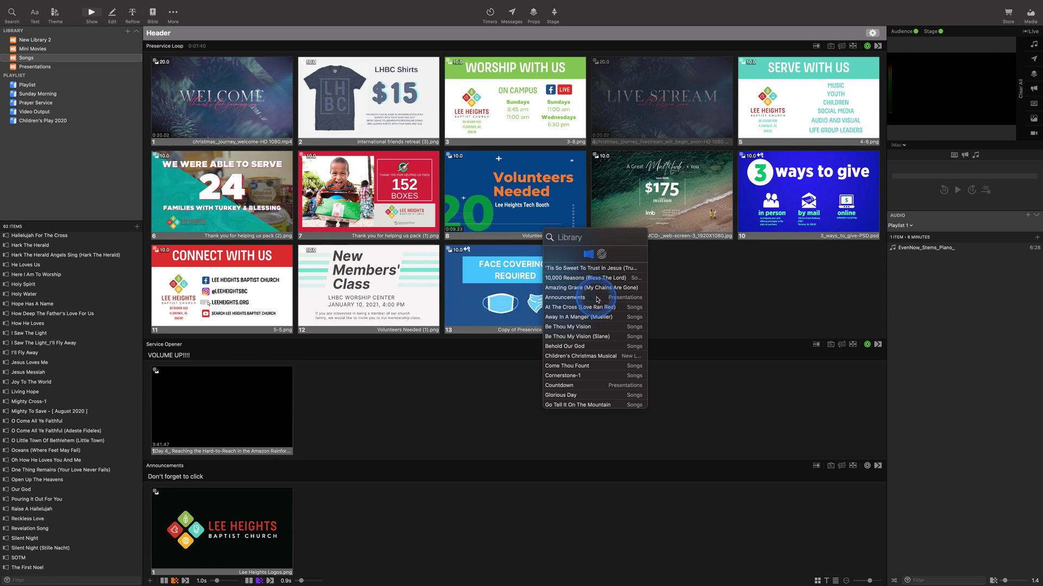
pyautogui.scroll(-3, 596, 300)
pyautogui.scroll(-3, 594, 299)
pyautogui.scroll(-2, 593, 299)
pyautogui.scroll(-2, 591, 298)
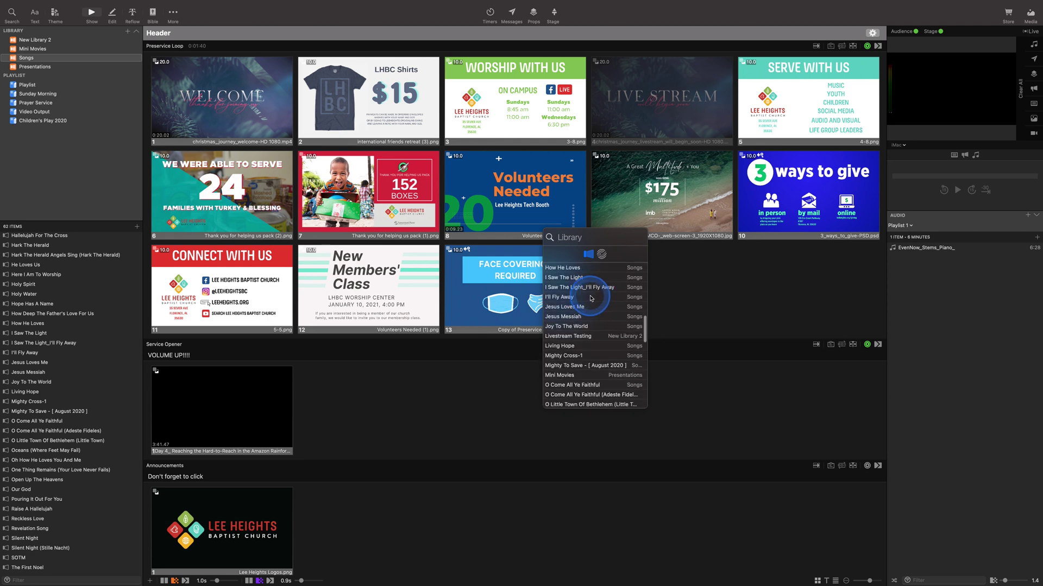
pyautogui.write('how g')
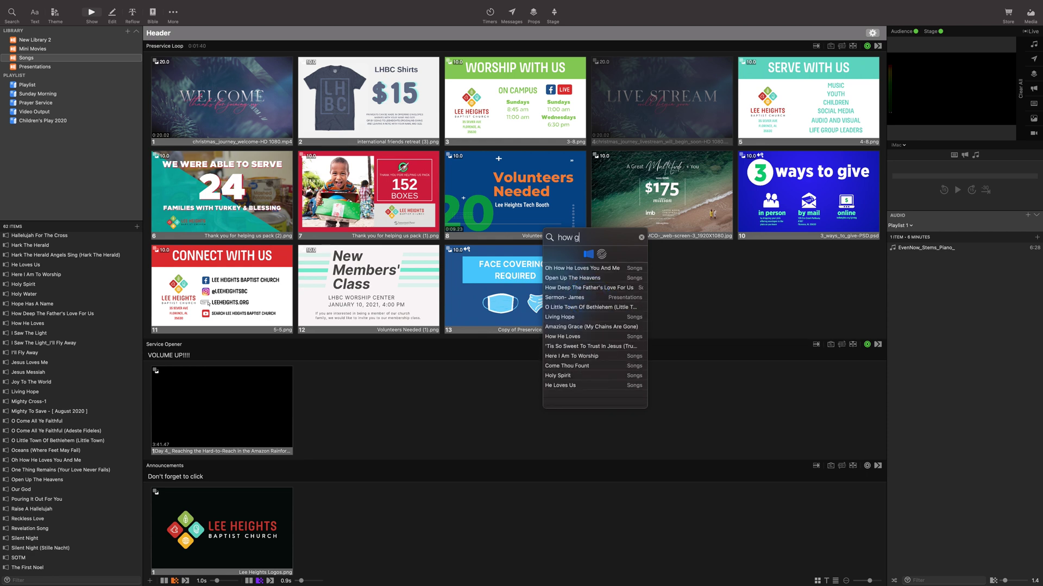
pyautogui.write('reat')
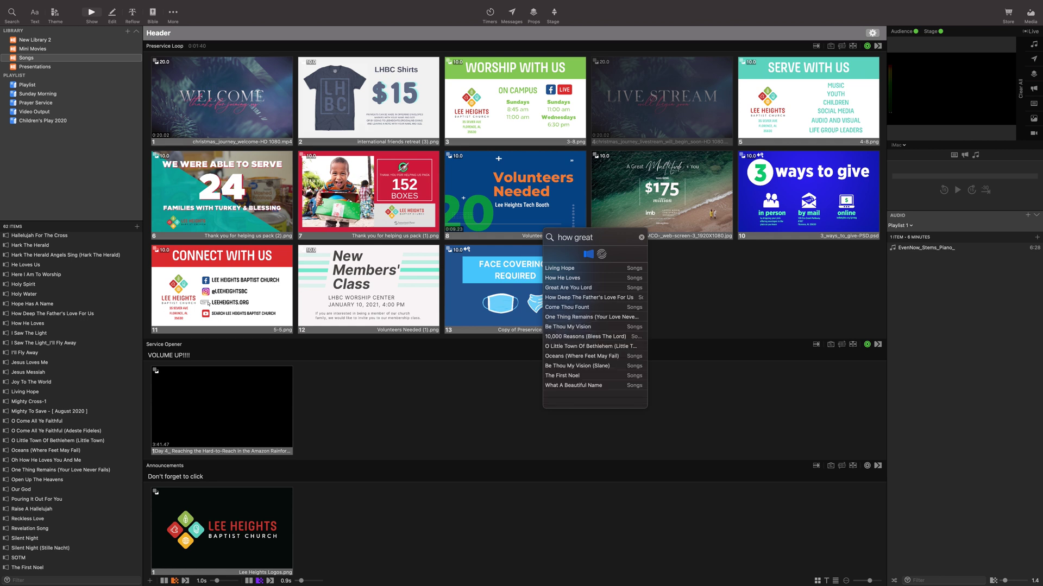
pyautogui.write(' is our god')
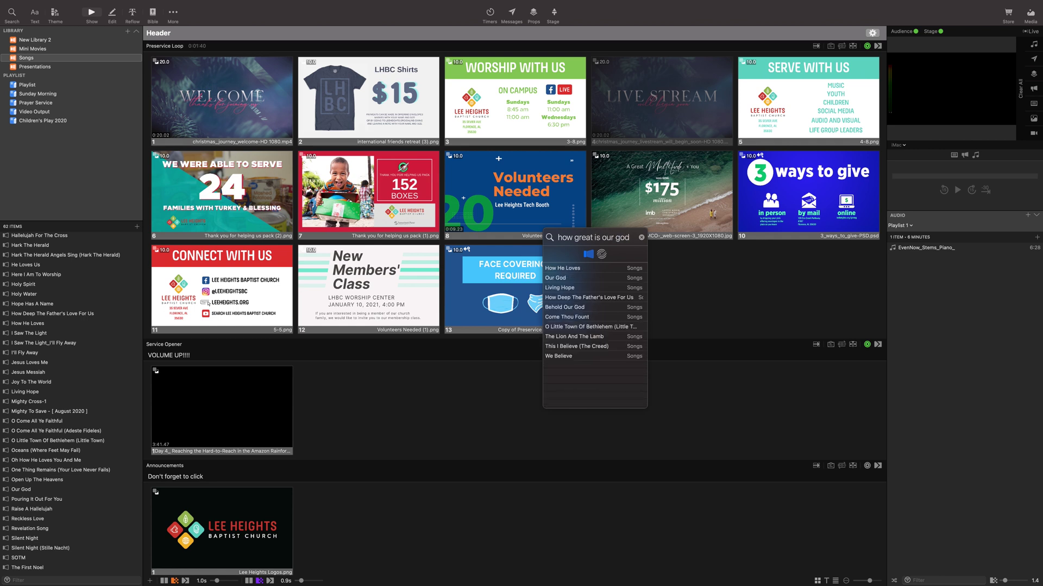
pyautogui.click(642, 237)
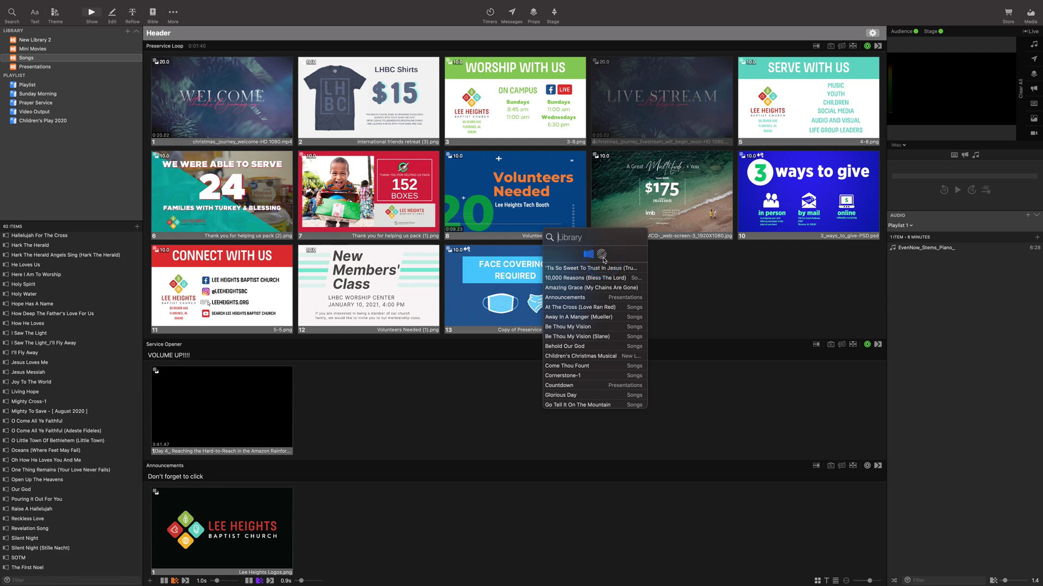
pyautogui.click(604, 259)
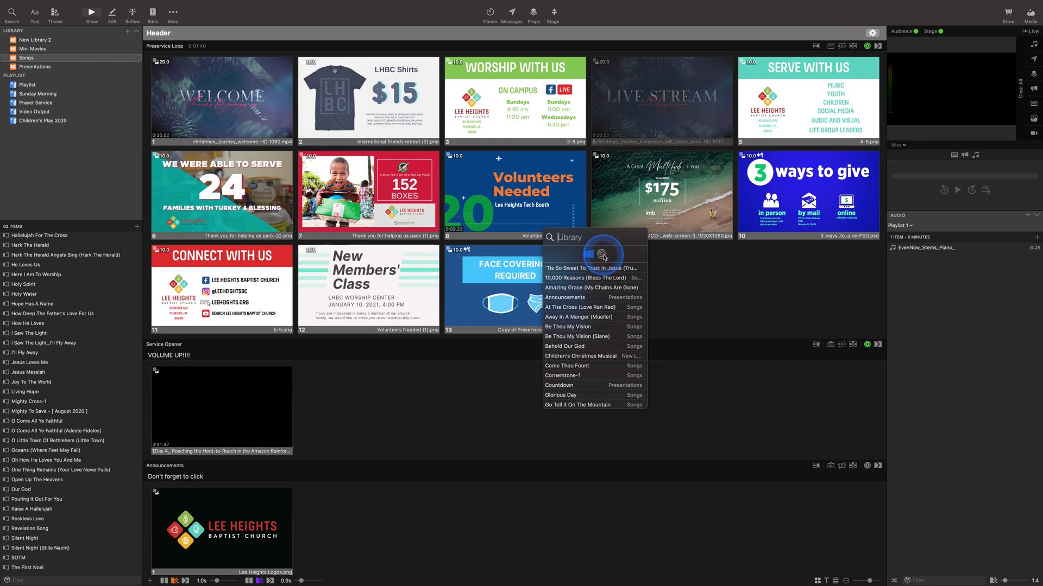
# Step: Search the SongSelect catalogue for 'How Great Is Our God'
pyautogui.click(604, 256)
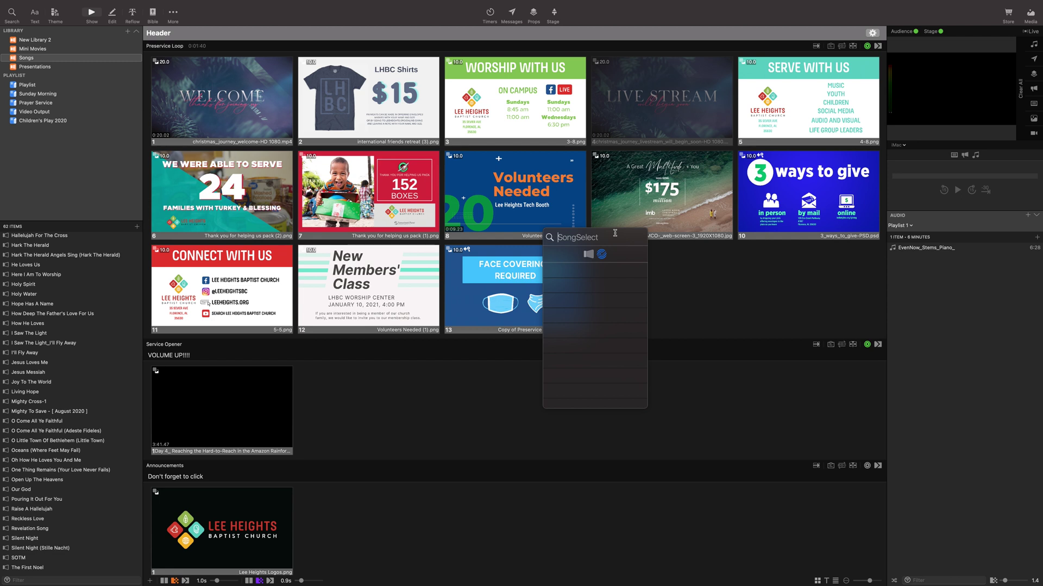
pyautogui.write('how great is our god')
pyautogui.click(695, 326)
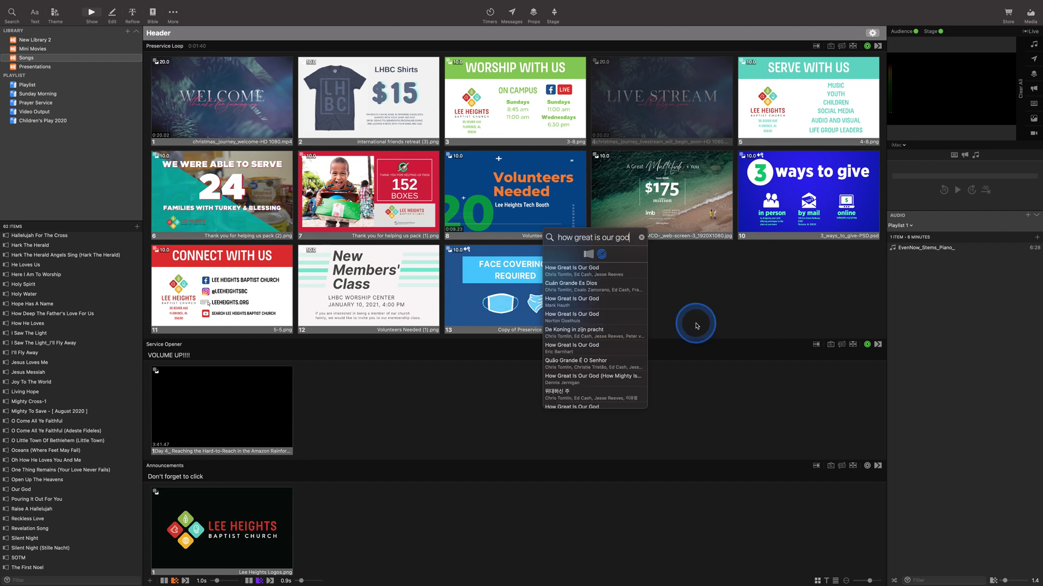
pyautogui.scroll(-1, 696, 326)
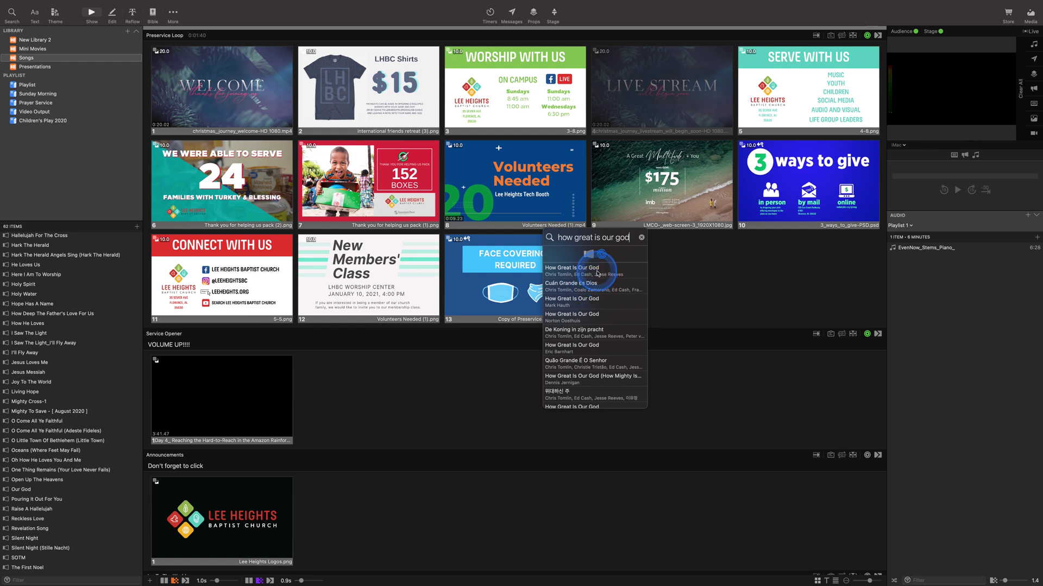
# Step: Preview the first result's lyrics (Chris Tomlin) and open its Import settings
pyautogui.click(597, 273)
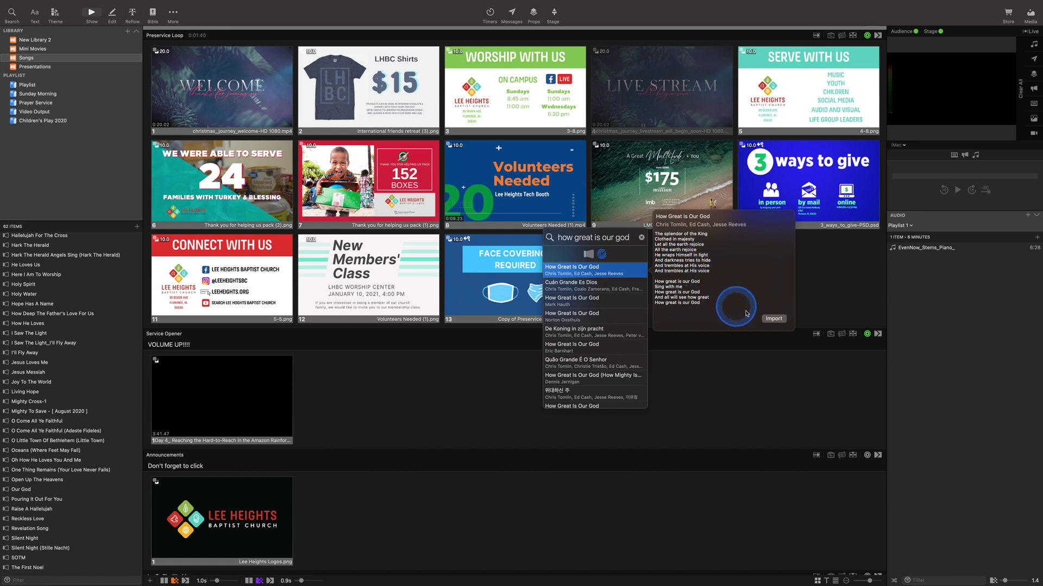
pyautogui.click(773, 318)
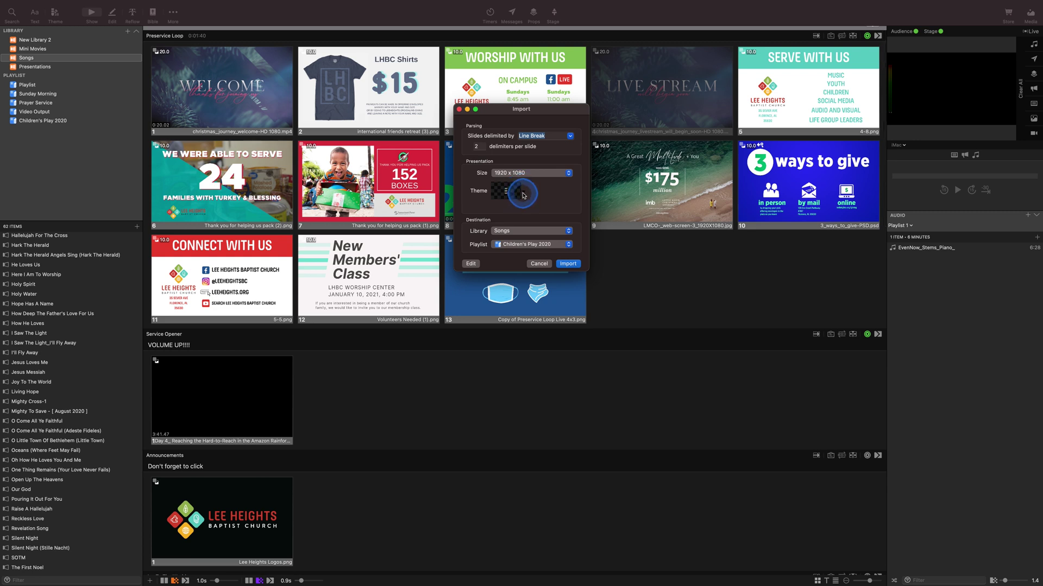
# Step: Browse the import themes through Lyric Styles > Black Box to the Lyrics templates
pyautogui.click(523, 194)
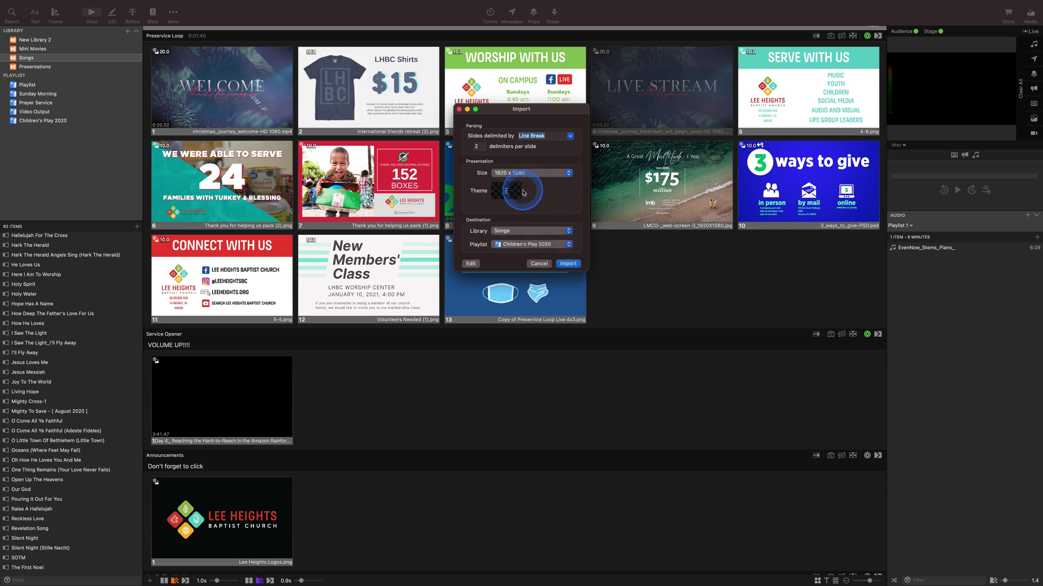
pyautogui.click(526, 194)
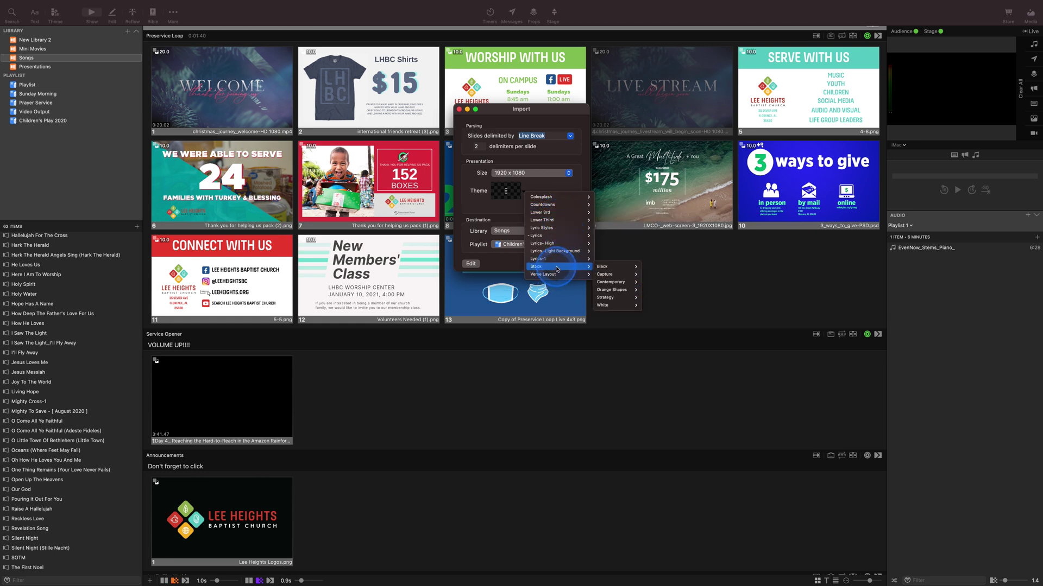
pyautogui.moveTo(542, 228)
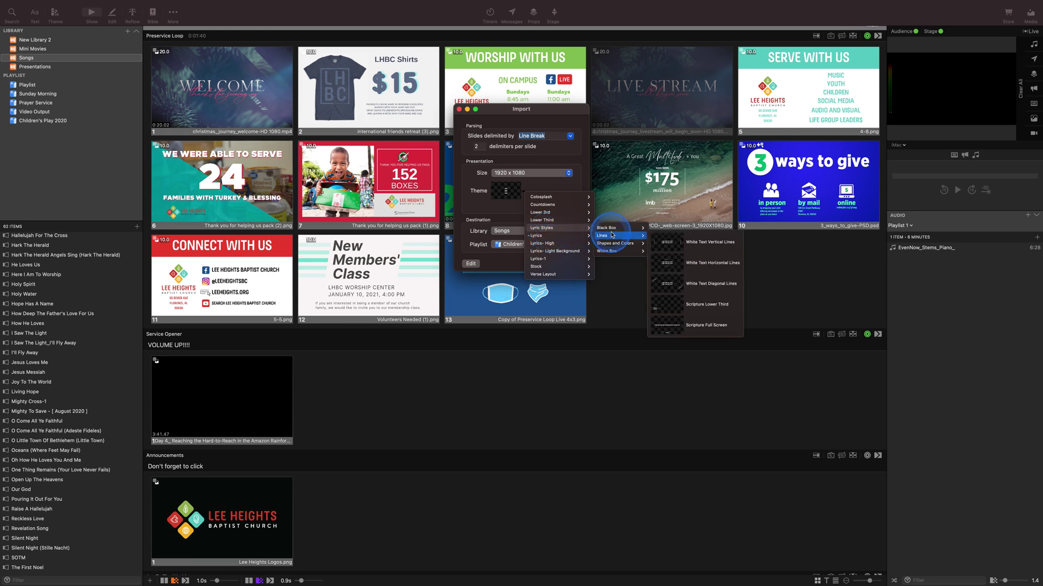
pyautogui.click(691, 266)
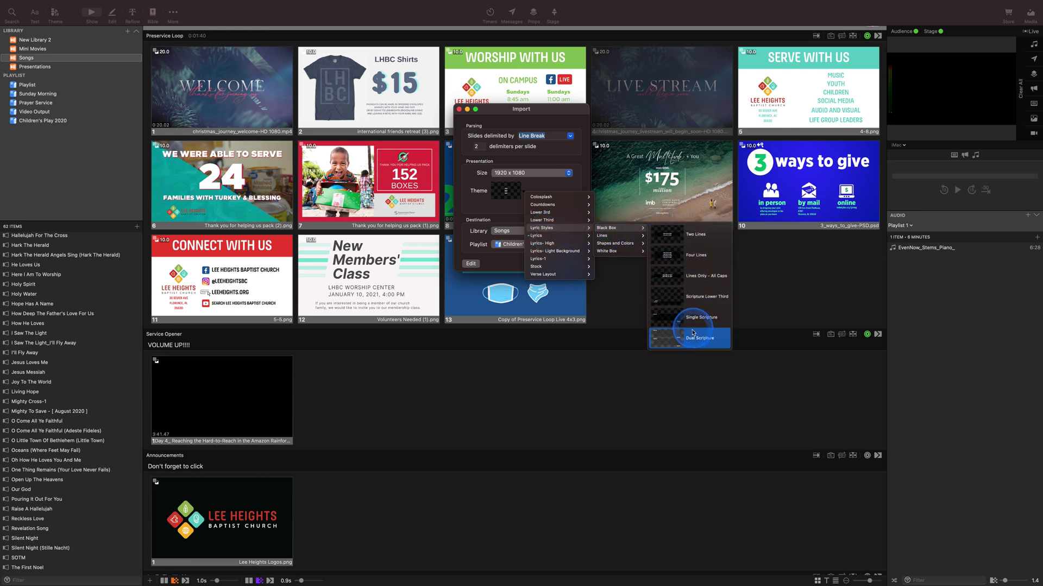
pyautogui.click(554, 237)
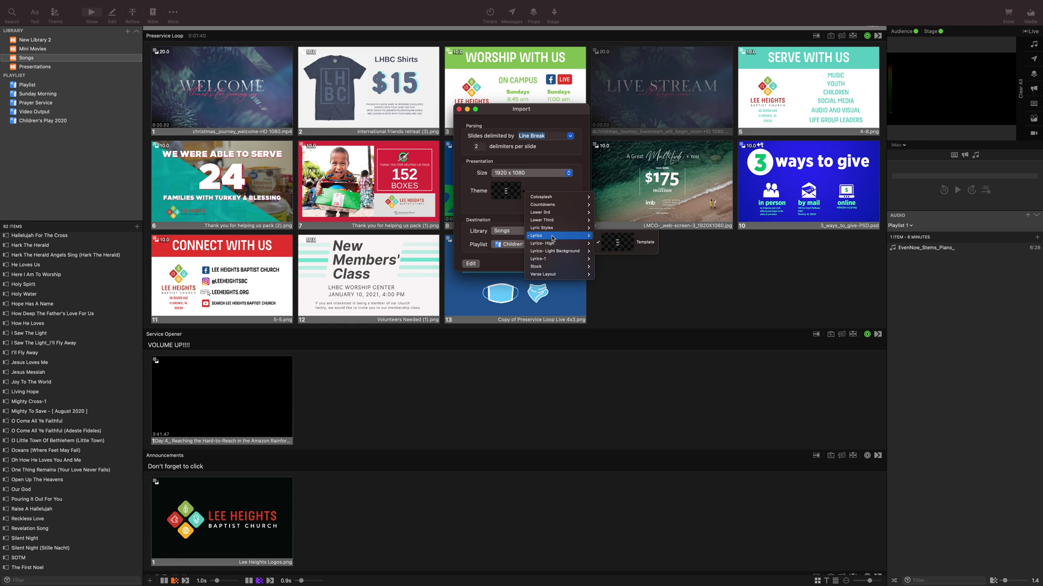
# Step: Choose the Lyrics > Template theme for the imported song
pyautogui.click(638, 248)
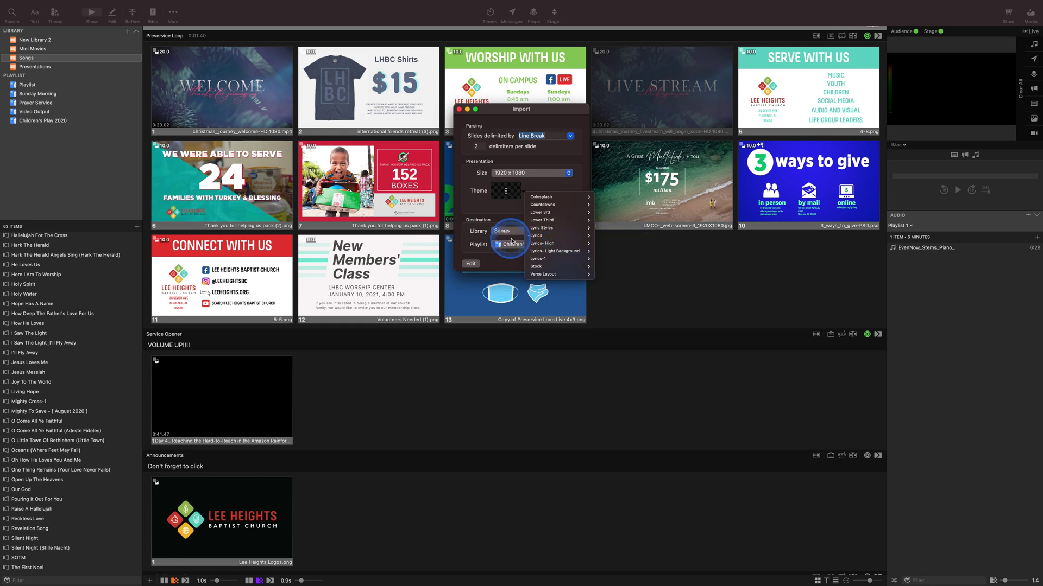
pyautogui.click(514, 211)
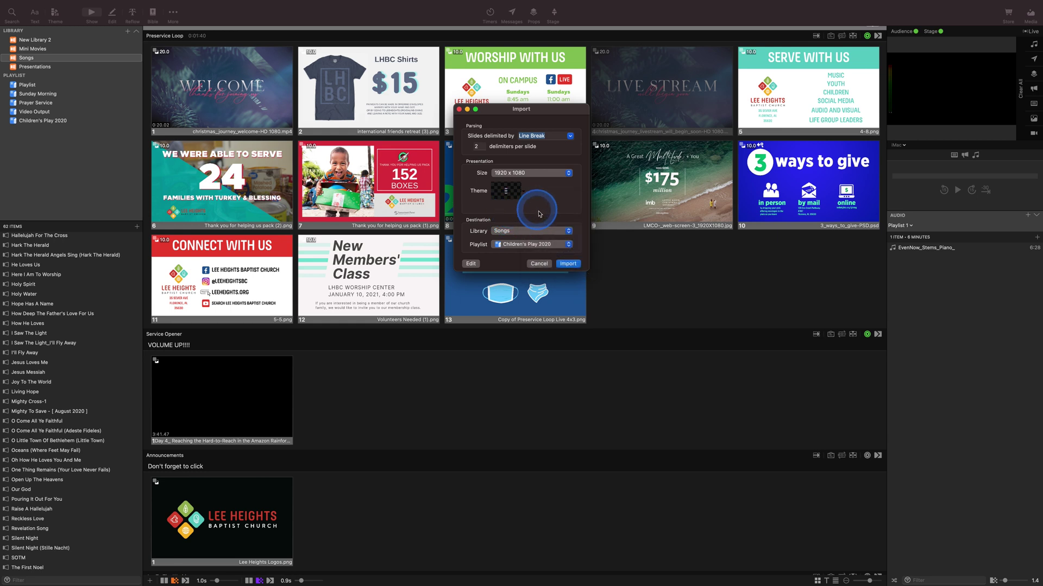
pyautogui.click(570, 264)
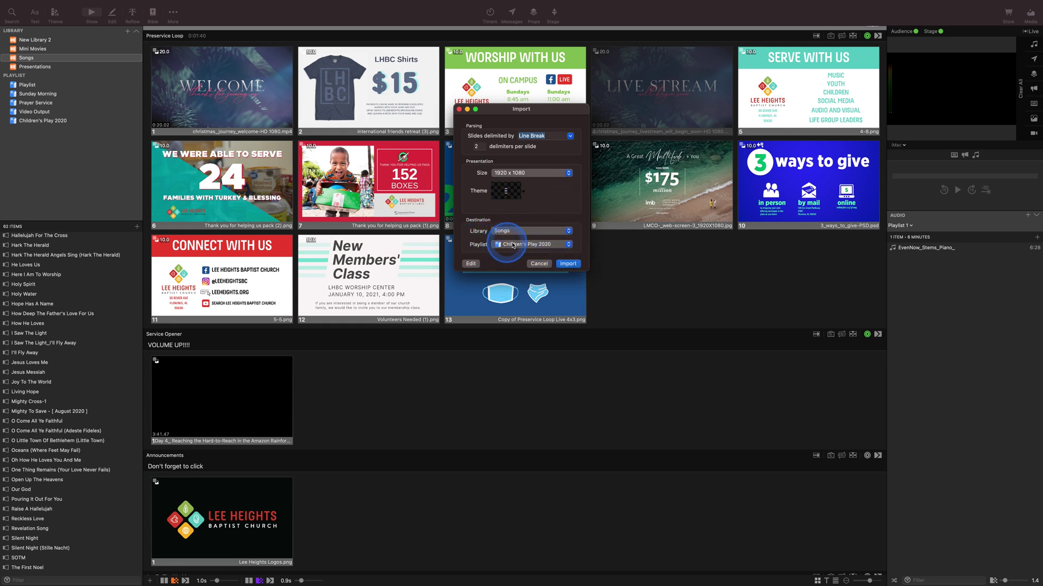
# Step: Set the destination playlist to Sunday Morning and import the song
pyautogui.click(515, 244)
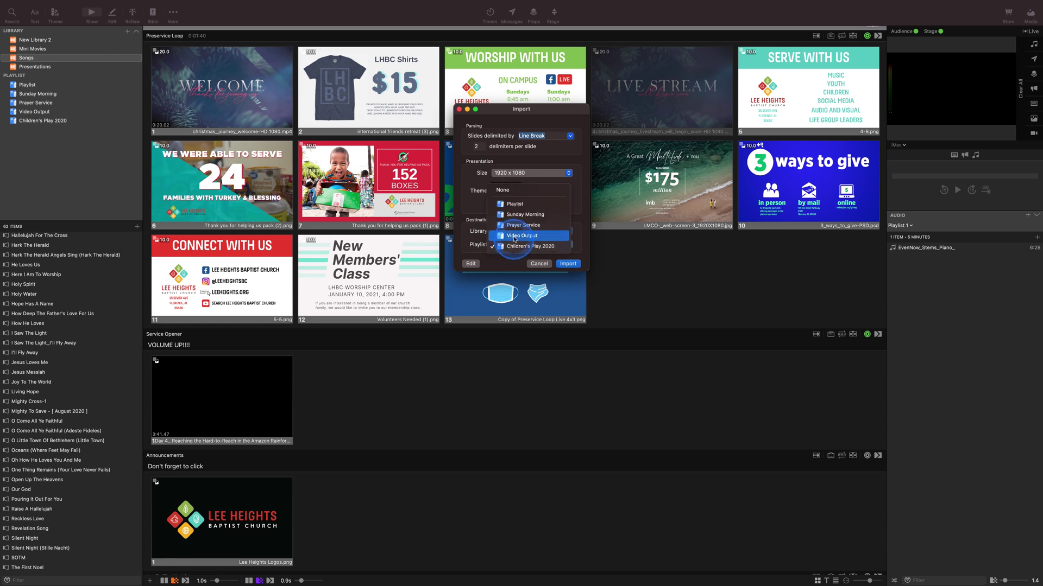
pyautogui.click(521, 210)
pyautogui.click(568, 264)
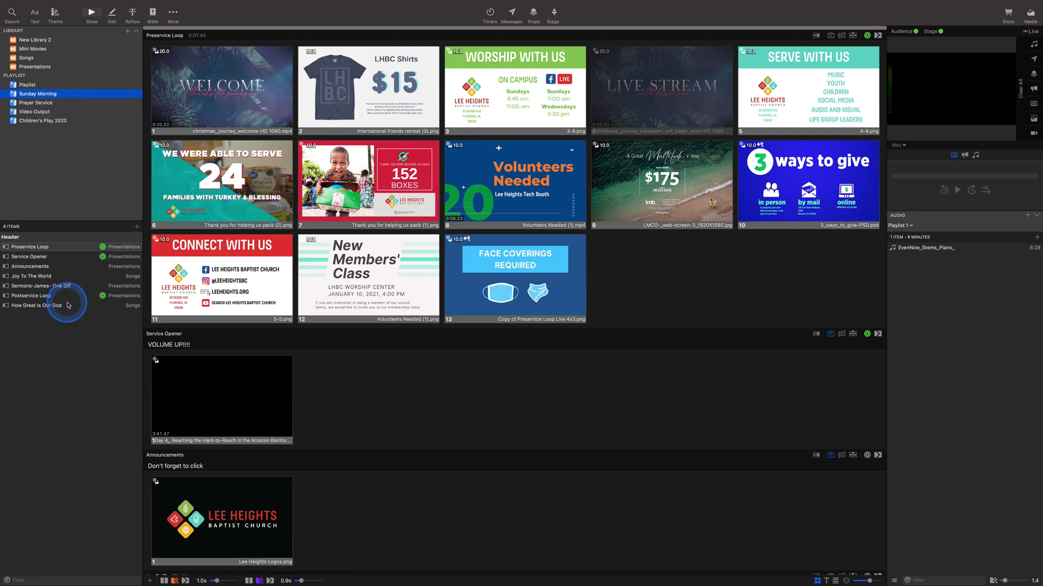
pyautogui.scroll(-2, 311, 201)
pyautogui.scroll(-3, 311, 201)
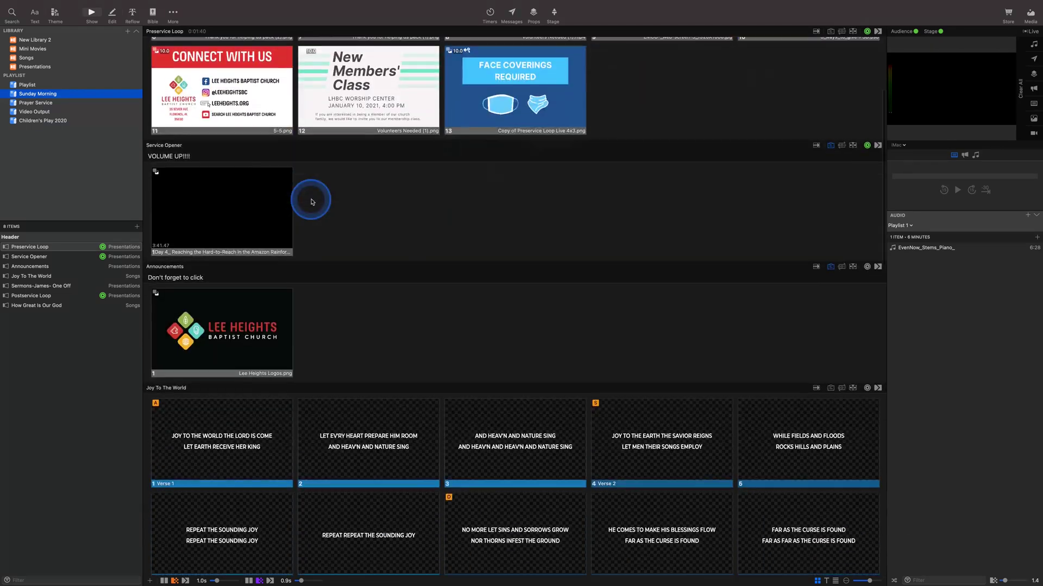
pyautogui.scroll(-2, 311, 202)
pyautogui.scroll(-6, 311, 201)
pyautogui.scroll(4, 312, 201)
pyautogui.scroll(10, 313, 195)
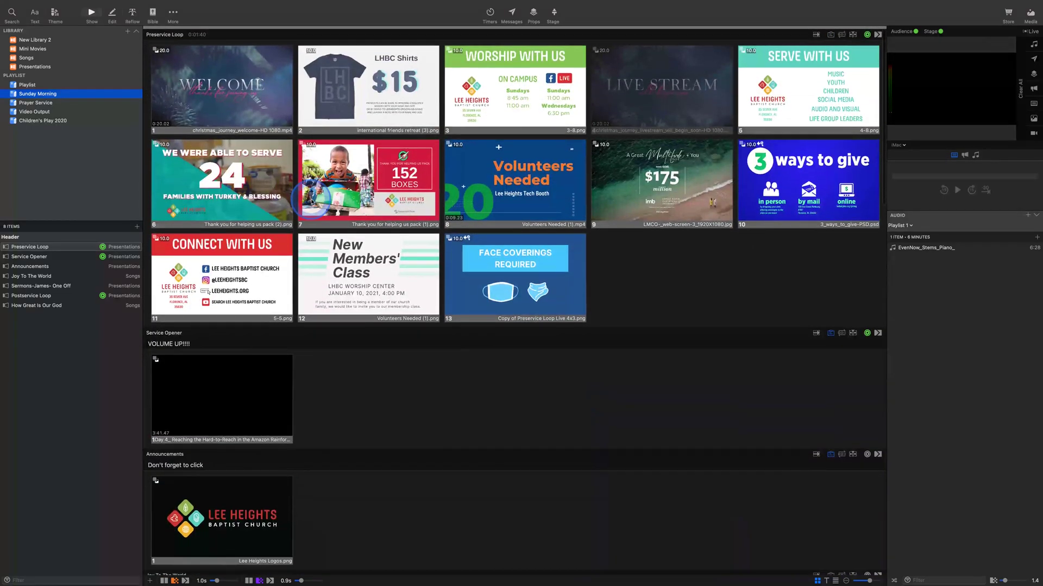
pyautogui.scroll(-8, 312, 195)
pyautogui.scroll(2, 302, 199)
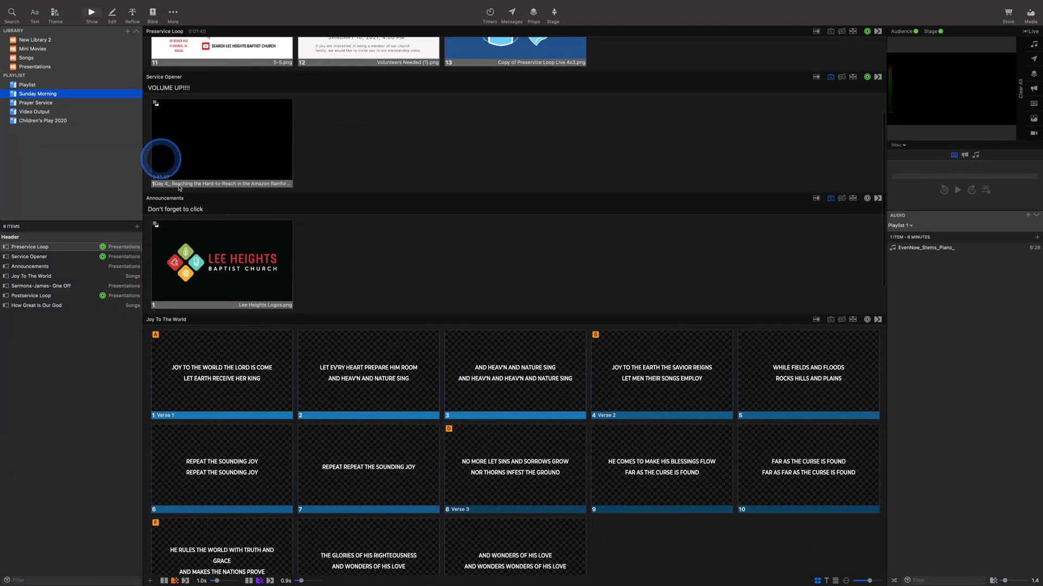
pyautogui.scroll(-3, 307, 266)
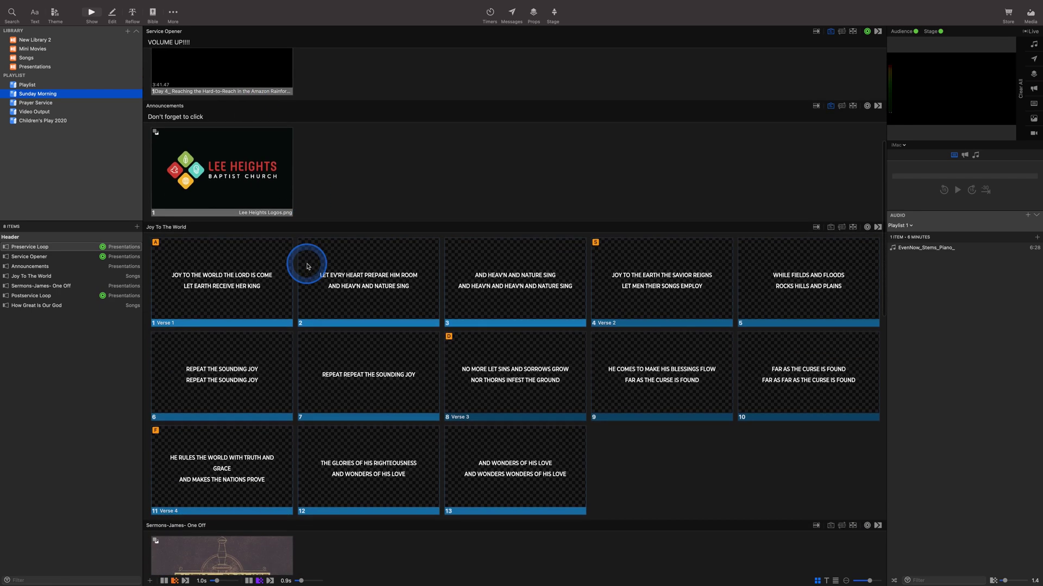
pyautogui.scroll(-3, 306, 266)
pyautogui.scroll(-2, 307, 267)
pyautogui.scroll(-5, 307, 266)
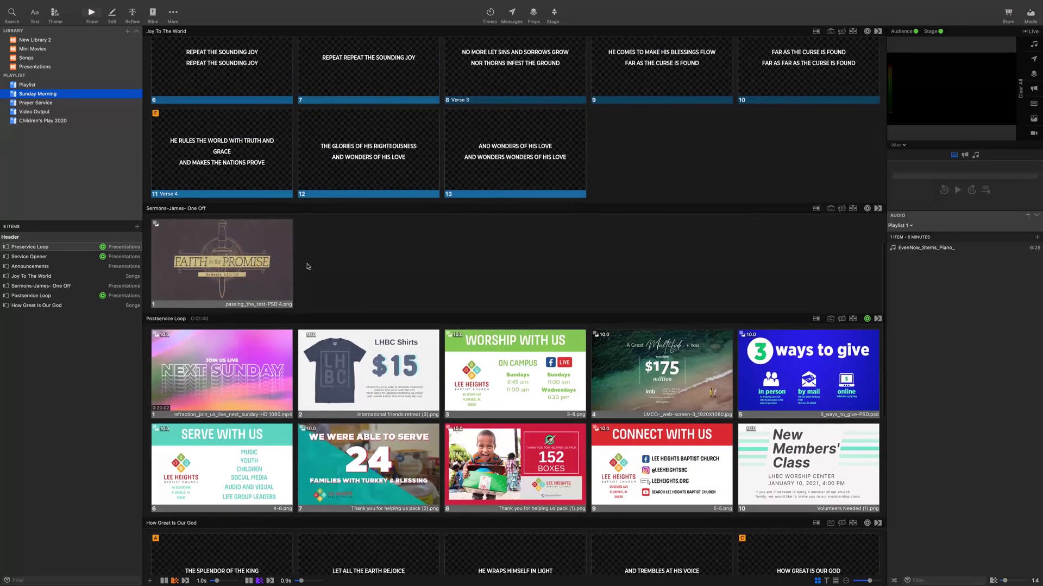
pyautogui.scroll(-3, 308, 267)
pyautogui.scroll(-2, 307, 266)
pyautogui.scroll(-2, 307, 267)
pyautogui.scroll(-2, 307, 267)
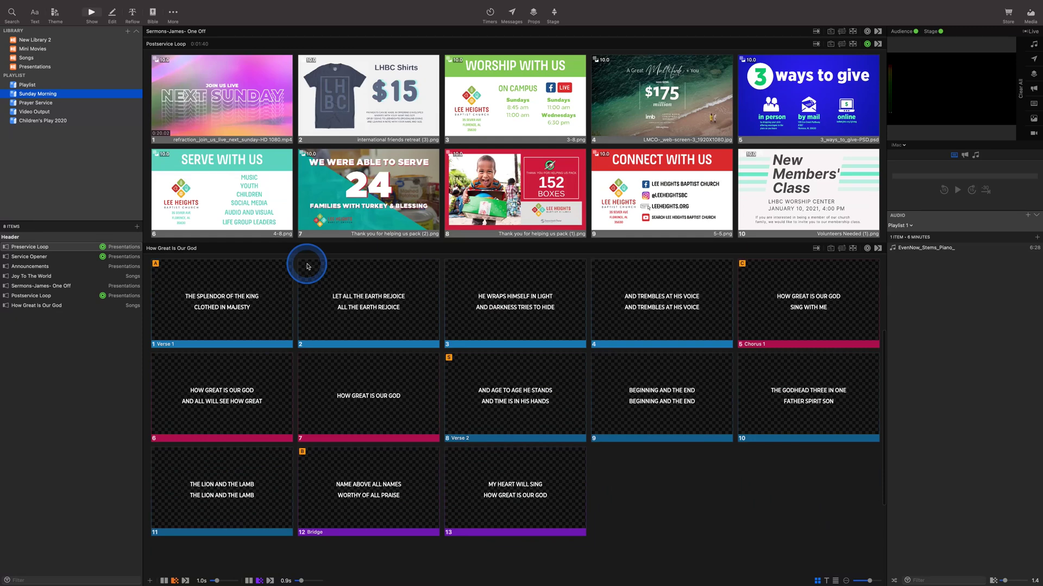
pyautogui.scroll(-1, 308, 267)
# Step: Drag How Great Is Our God above Sermons-James- One Off in the playlist
pyautogui.click(35, 308)
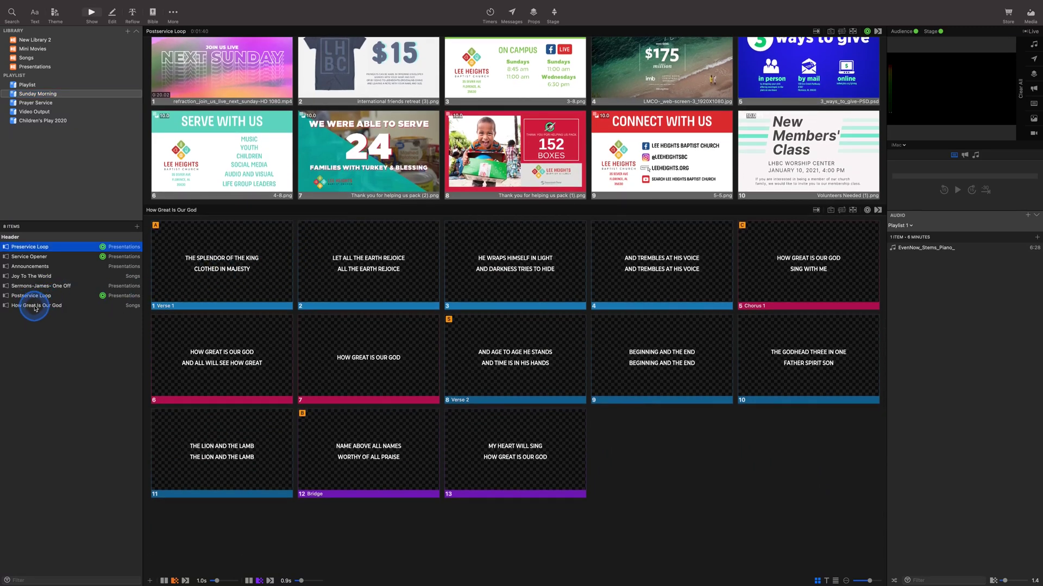
pyautogui.moveTo(35, 308); pyautogui.dragTo(42, 287)
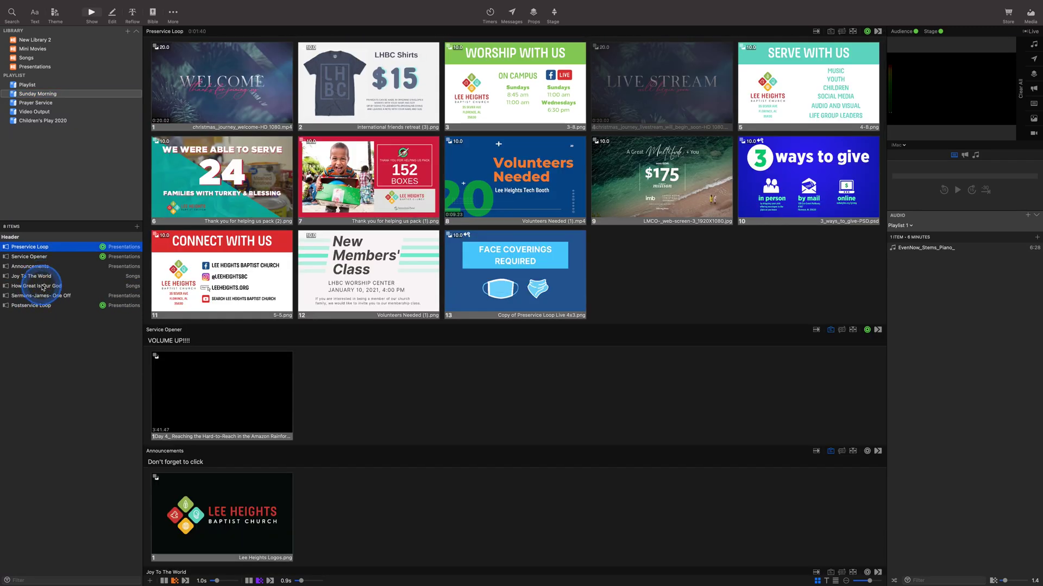
pyautogui.scroll(-3, 349, 258)
pyautogui.scroll(-5, 349, 259)
pyautogui.scroll(-2, 351, 262)
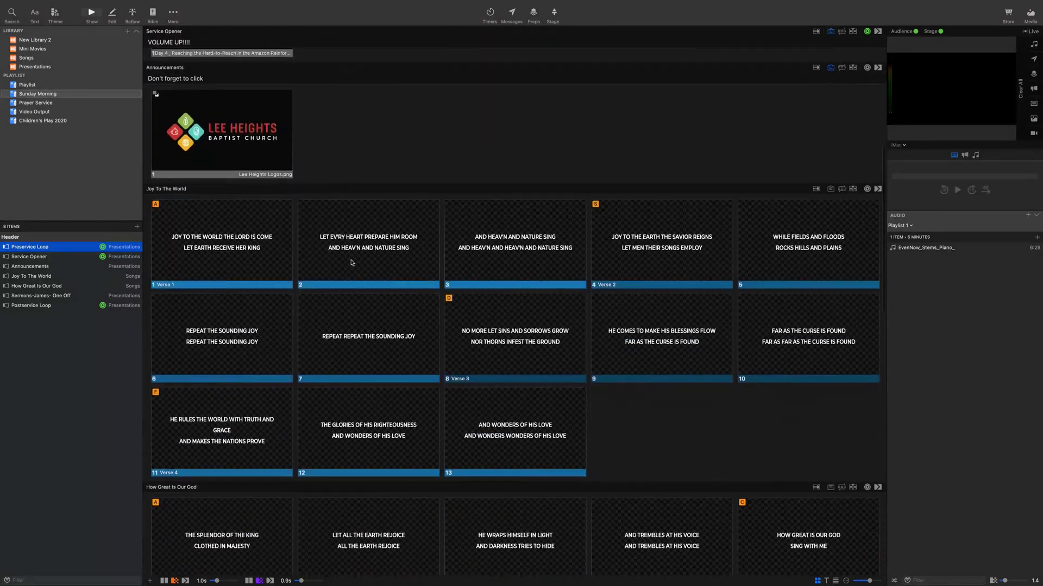
pyautogui.scroll(-7, 350, 262)
pyautogui.scroll(-5, 352, 262)
pyautogui.click(85, 23)
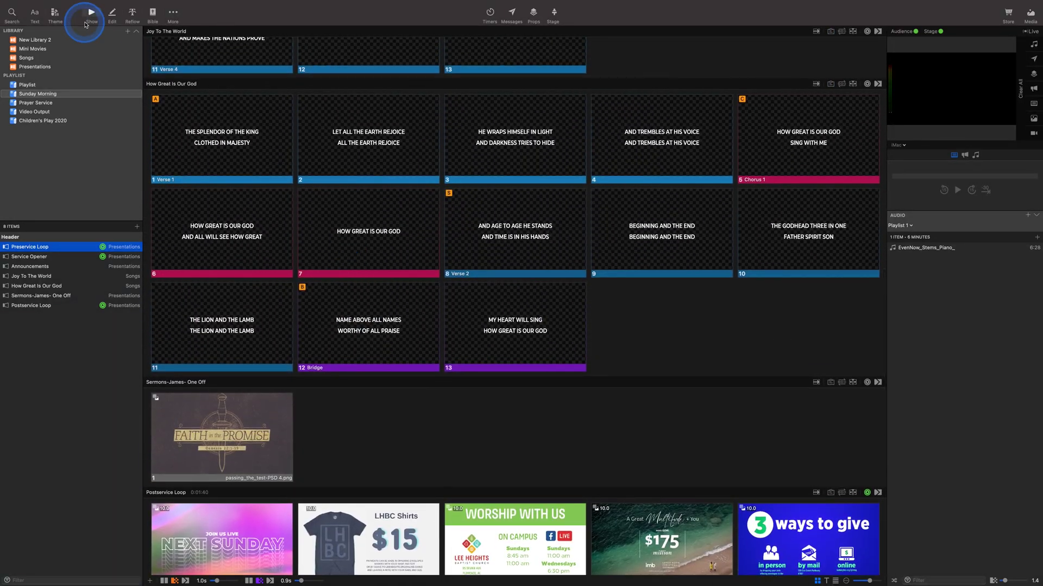
# Step: Open the Songs library and select How Great Is Our God to show its thirteen slides
pyautogui.click(26, 60)
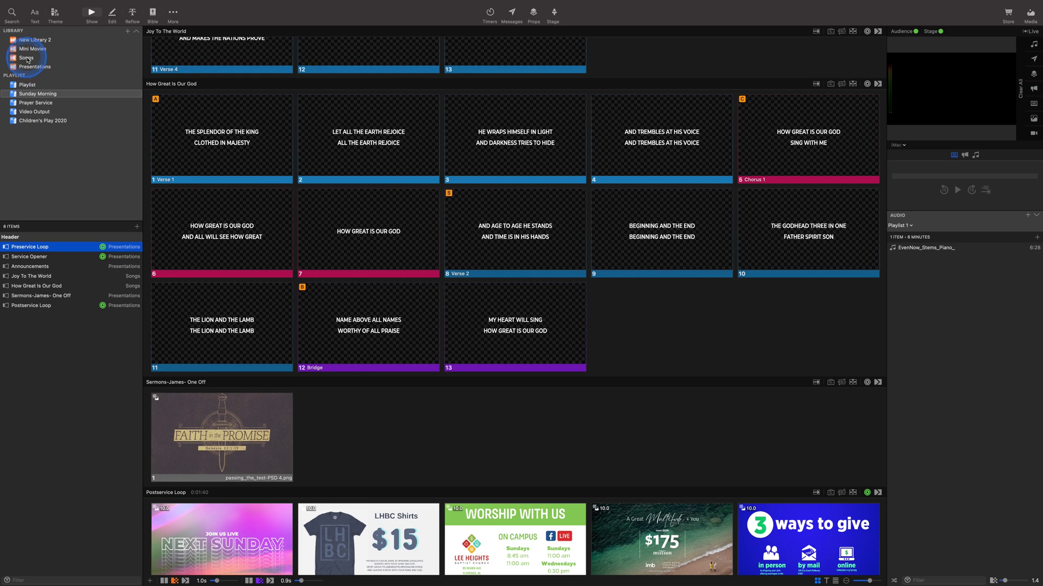
pyautogui.click(26, 59)
pyautogui.scroll(-3, 44, 373)
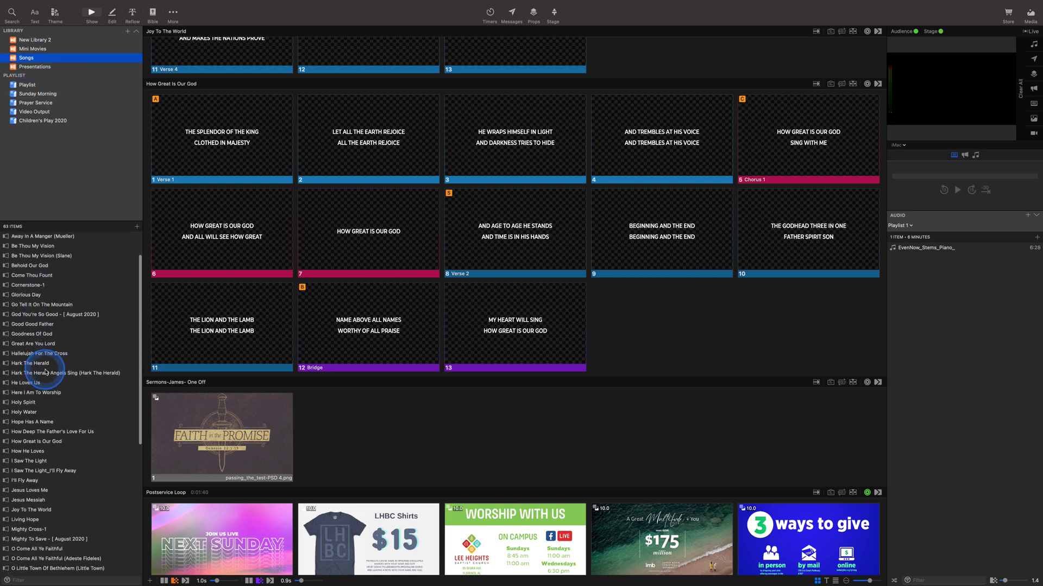
pyautogui.scroll(-3, 45, 373)
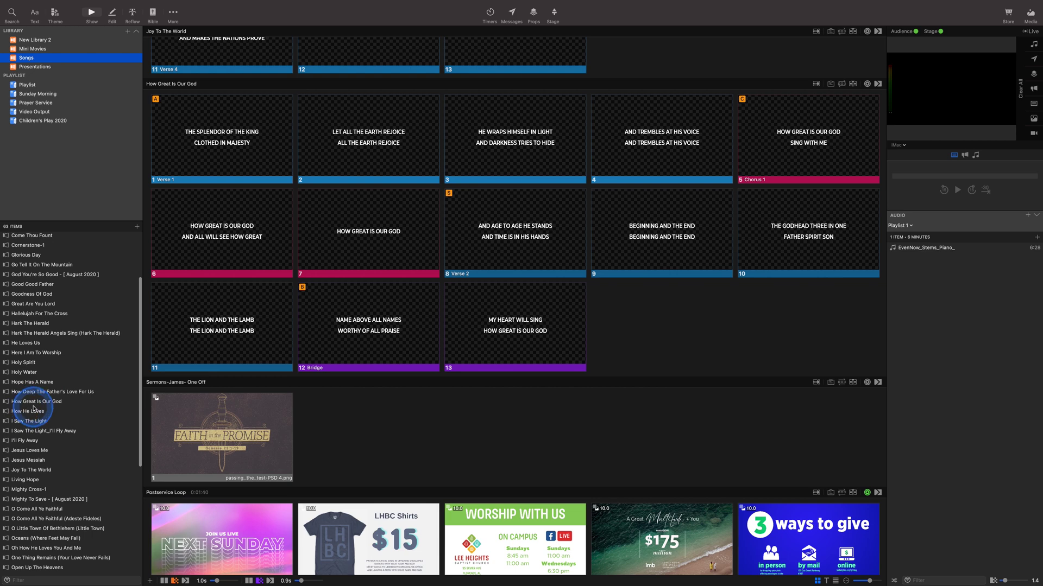
pyautogui.click(35, 401)
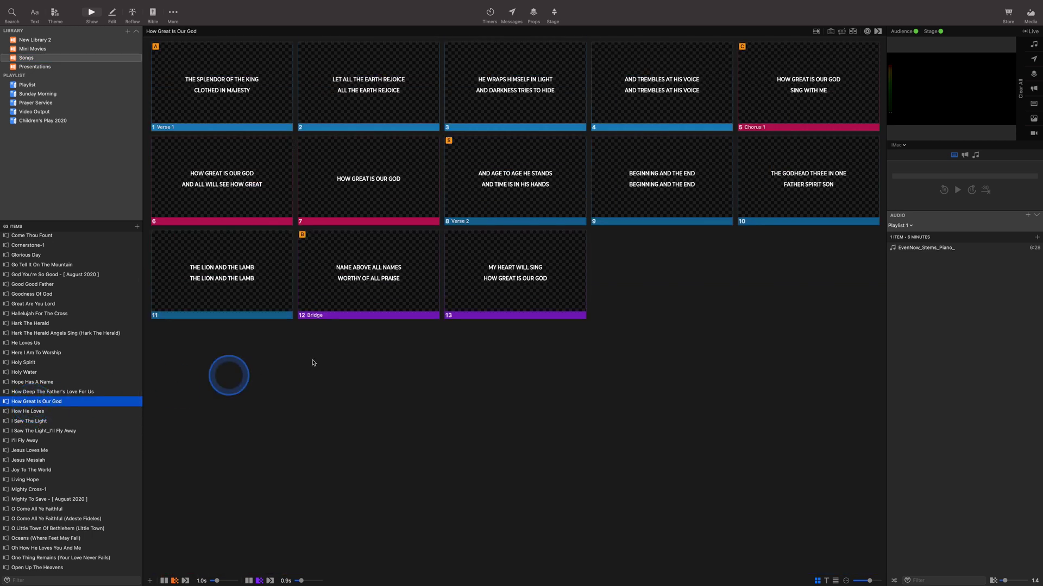